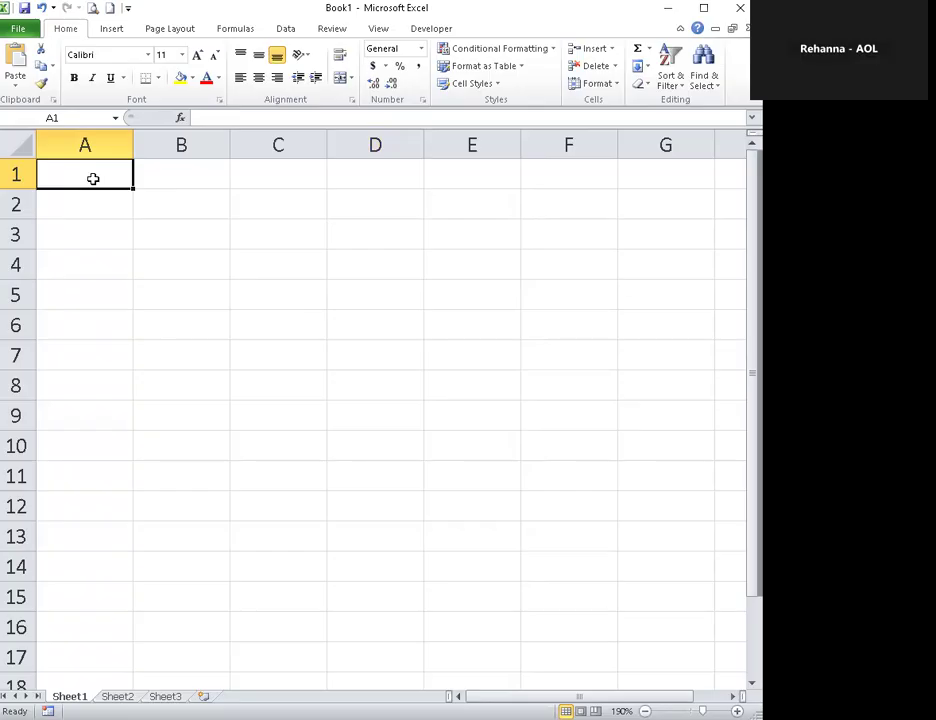
- Enter the column heading Products in cell A1
type("Prodc")
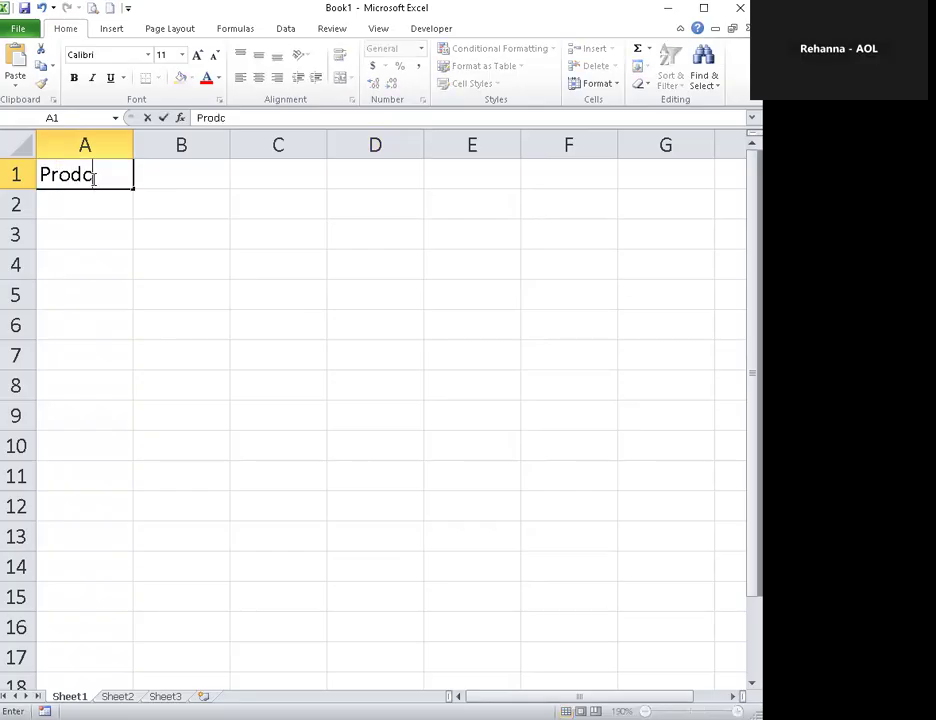
key("BackSpace")
type("ucts")
key("Return")
- Enter pencil, ruler and eraser in cells A2 to A4 under the Products heading
type("pencil;")
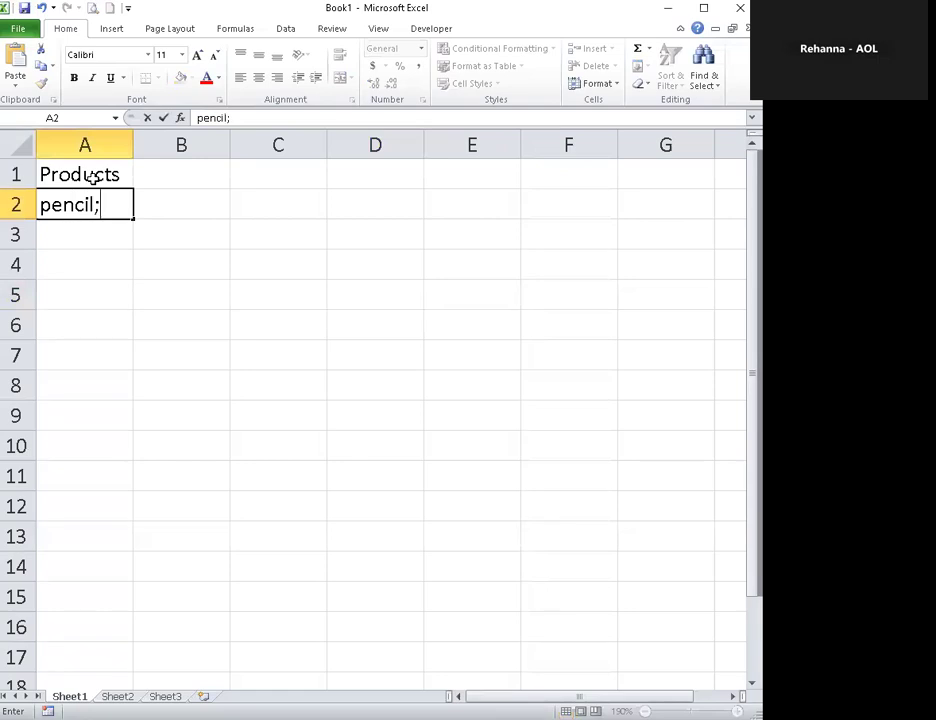
key("BackSpace")
key("BackSpace")
type("l")
key("Return")
type("ruler")
key("Return")
type("ea")
key("BackSpace")
type("raser")
key("Return")
- Add correction pen and correction tape in cells A5 and A6 of the product list
type("correcti")
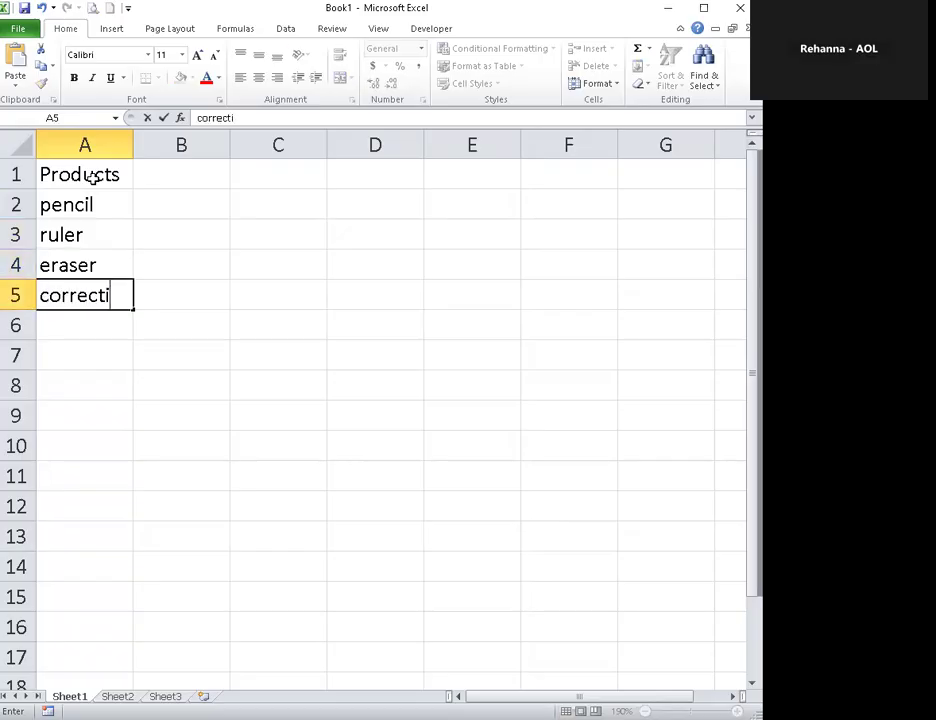
type("on pen")
key("Return")
type("correctio")
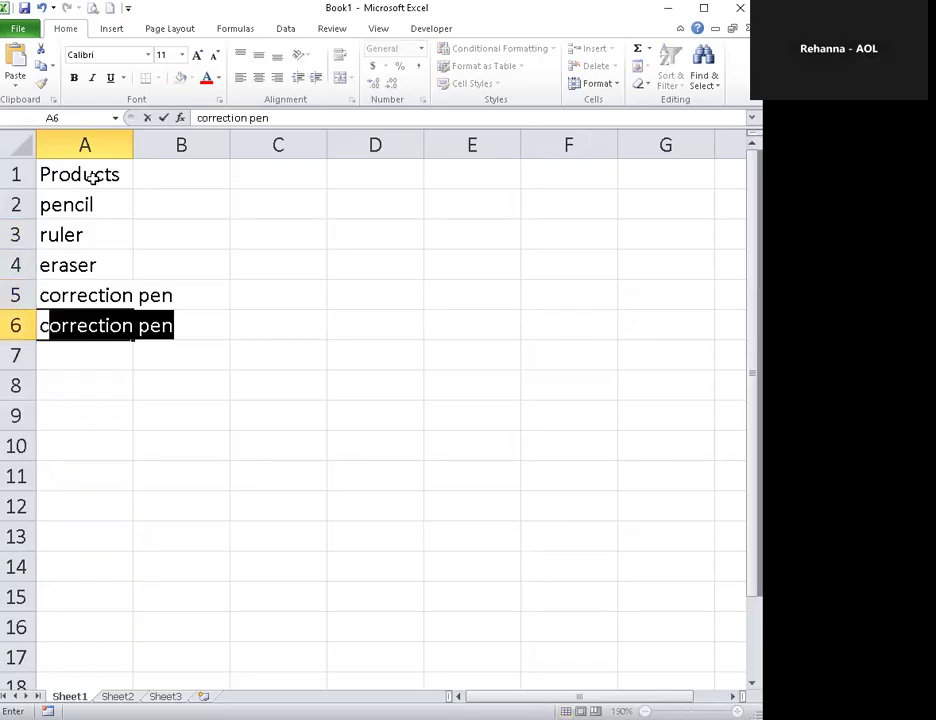
type("n tape")
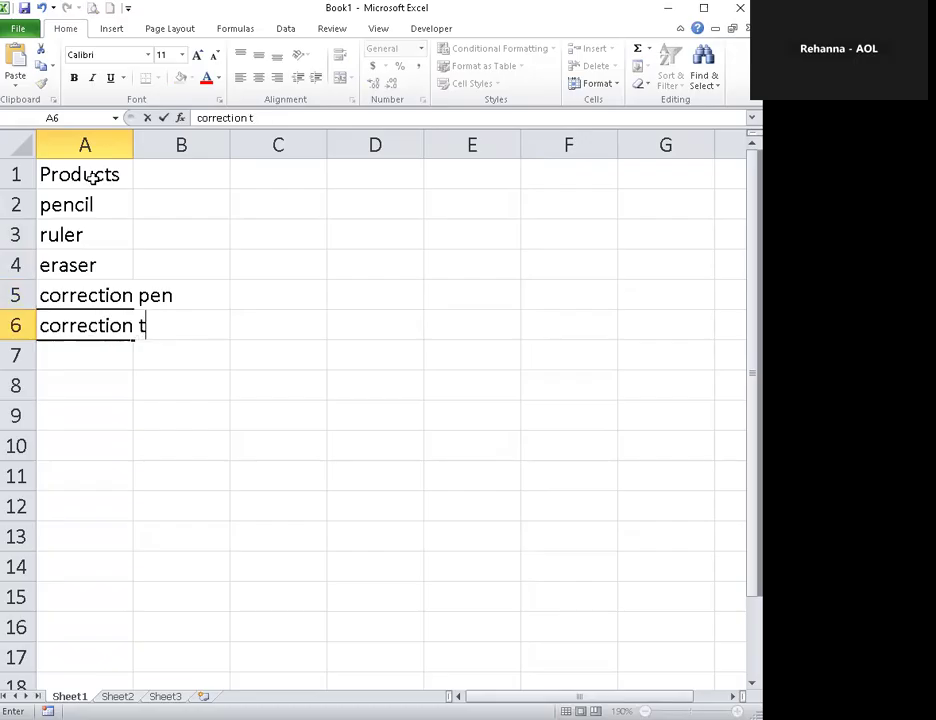
key("Return")
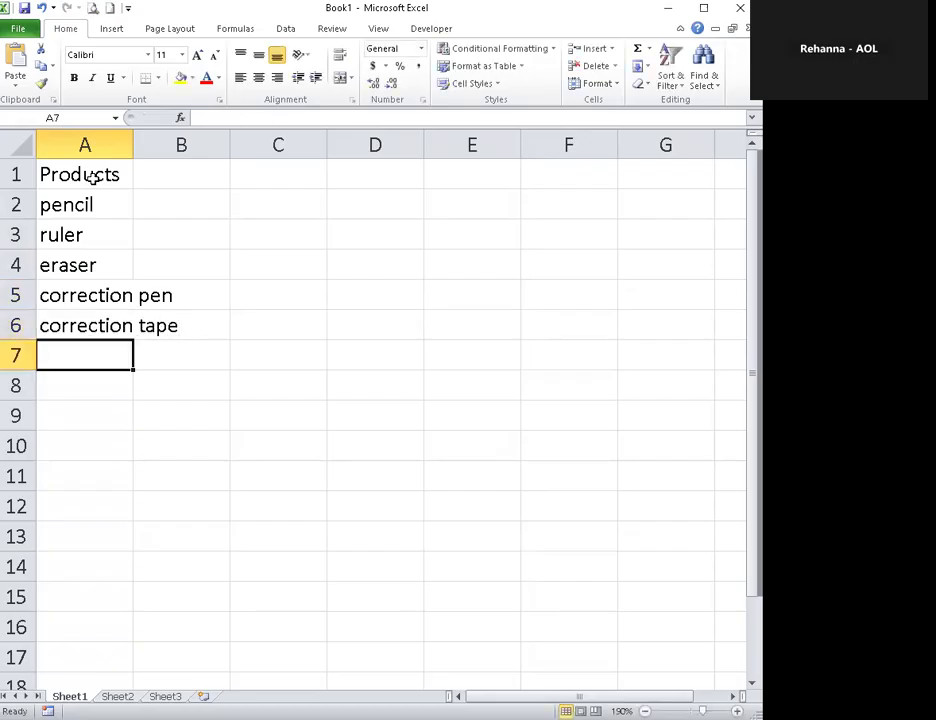
- Examine which cells actually hold the overflowing product names by comparing the contents of A5 and A6 with B5
left_click(240, 440)
left_click(113, 295)
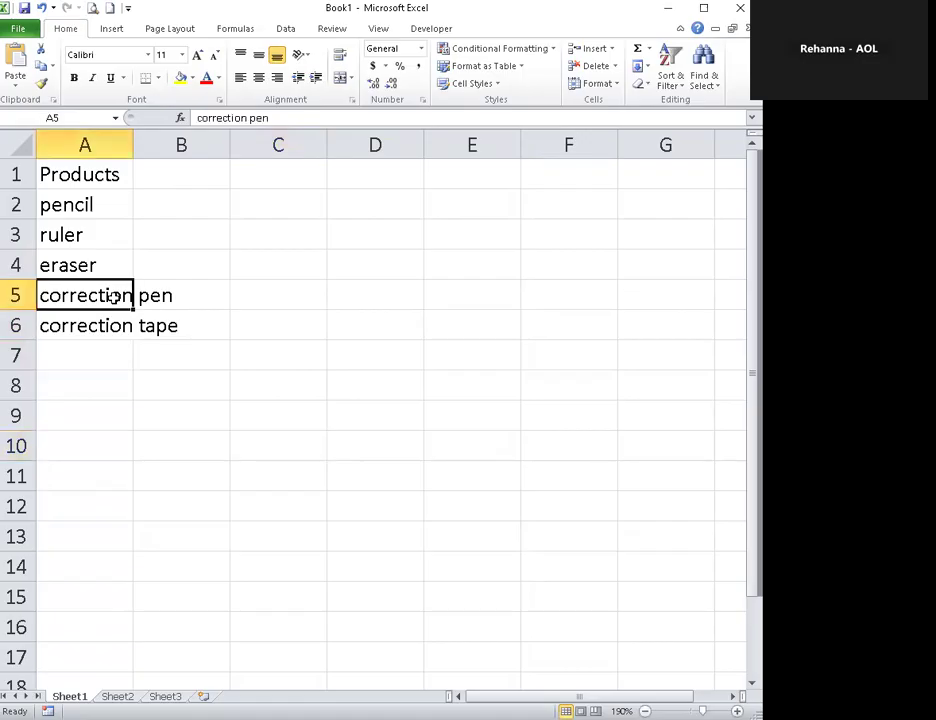
left_click(200, 290)
left_click(95, 304)
left_click(120, 328)
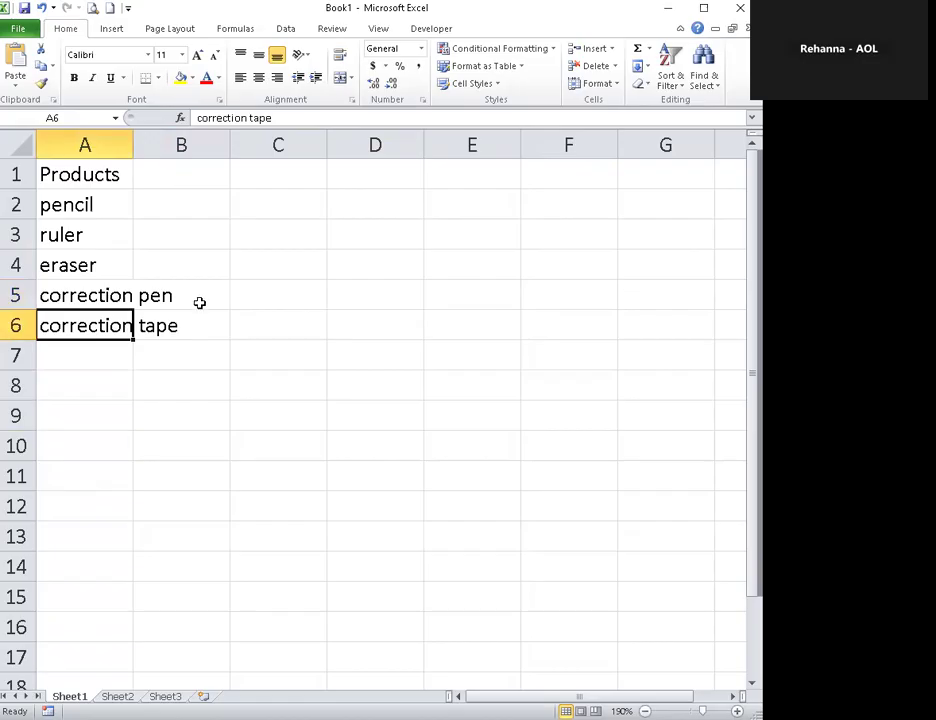
left_click(110, 293)
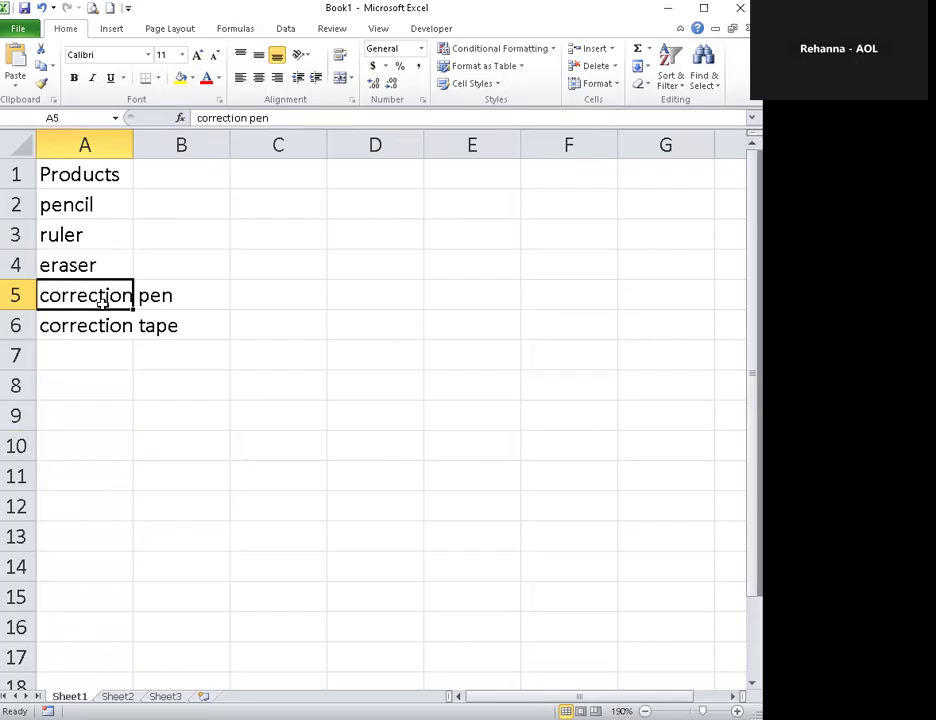
left_click(284, 118)
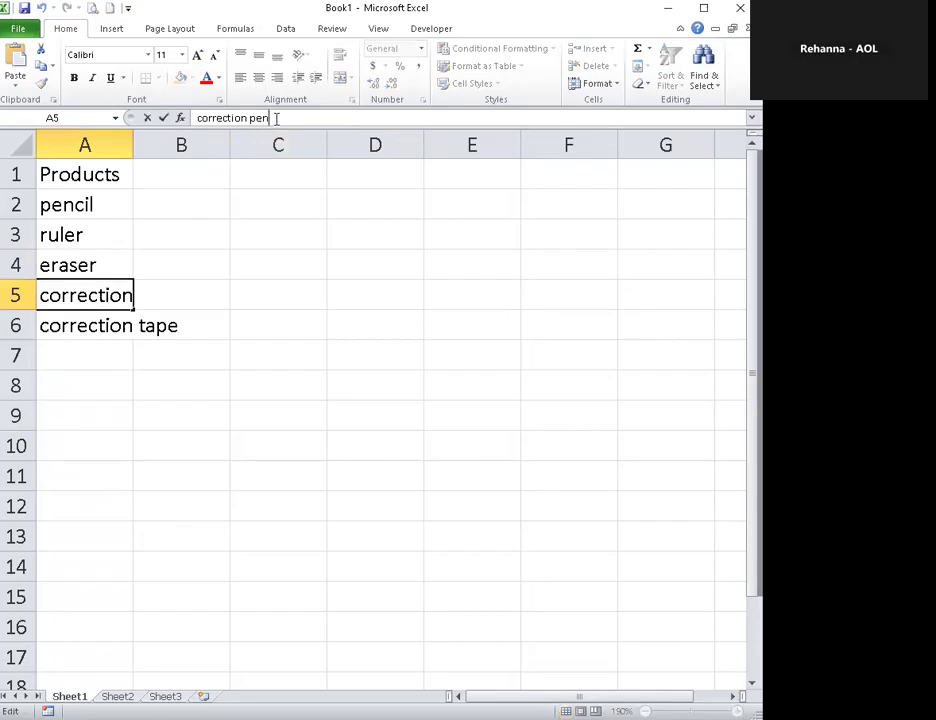
left_click(190, 296)
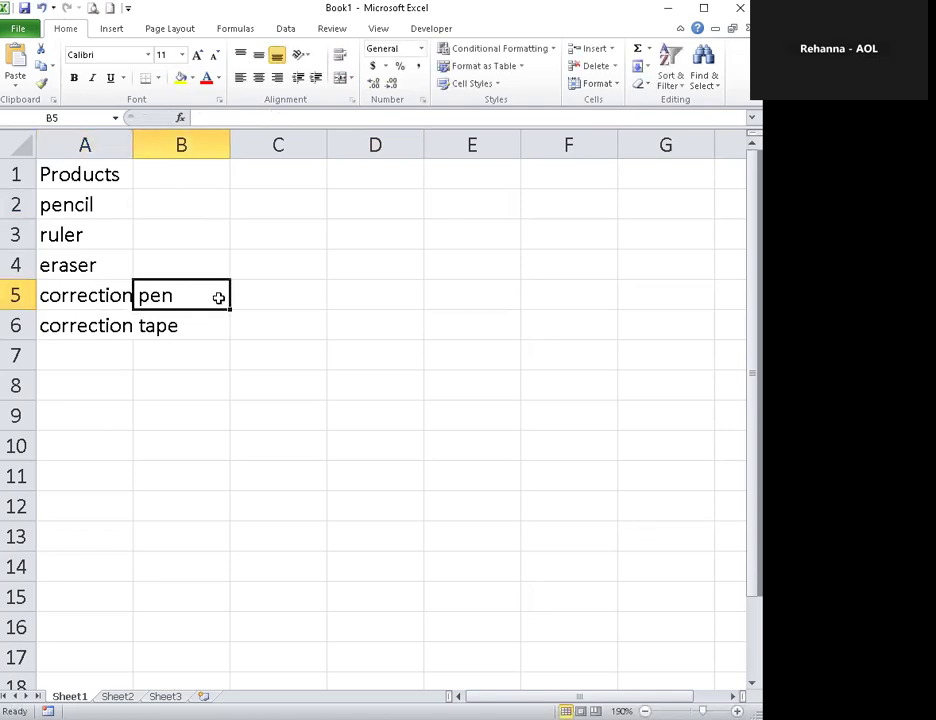
left_click(207, 118)
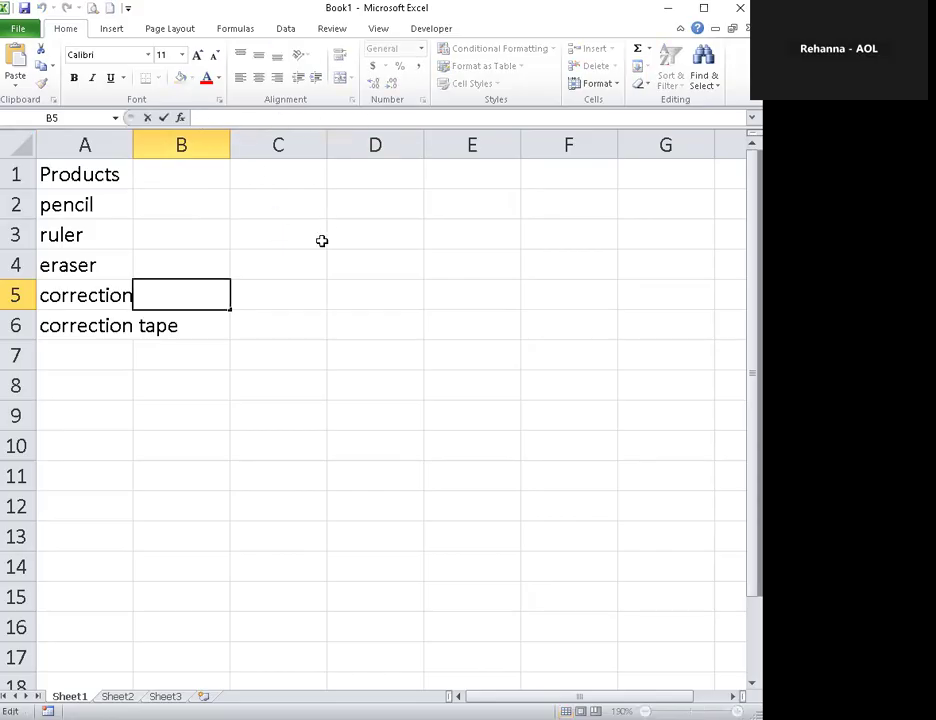
- Add a Price column with its heading in B1 and the prices 1.25, 2, 2.25, 8 and 8 in B2 to B6
left_click(184, 180)
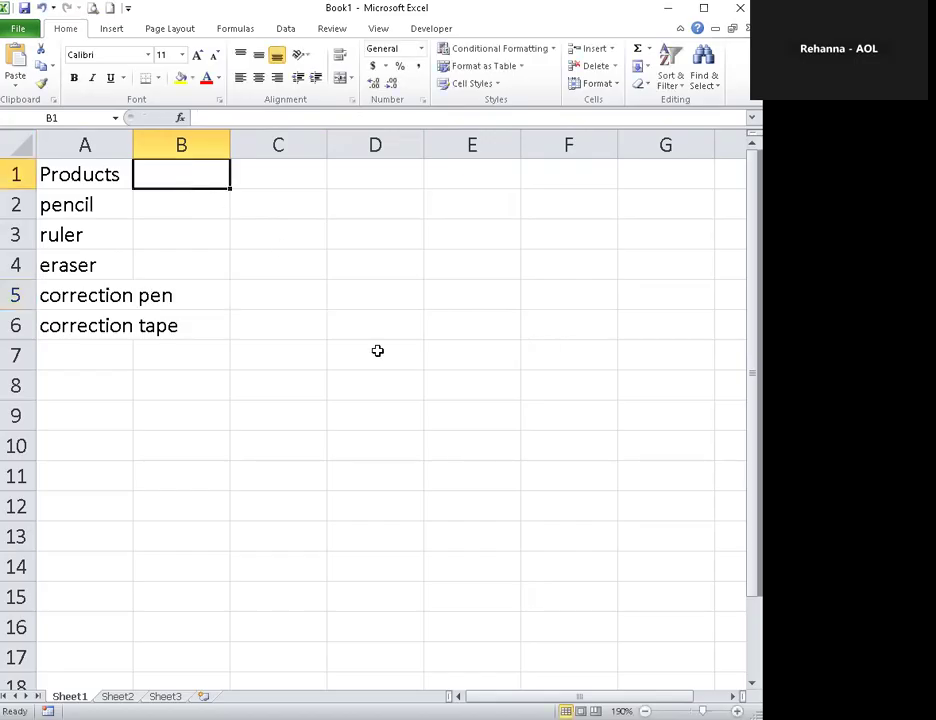
type("Price")
key("Return")
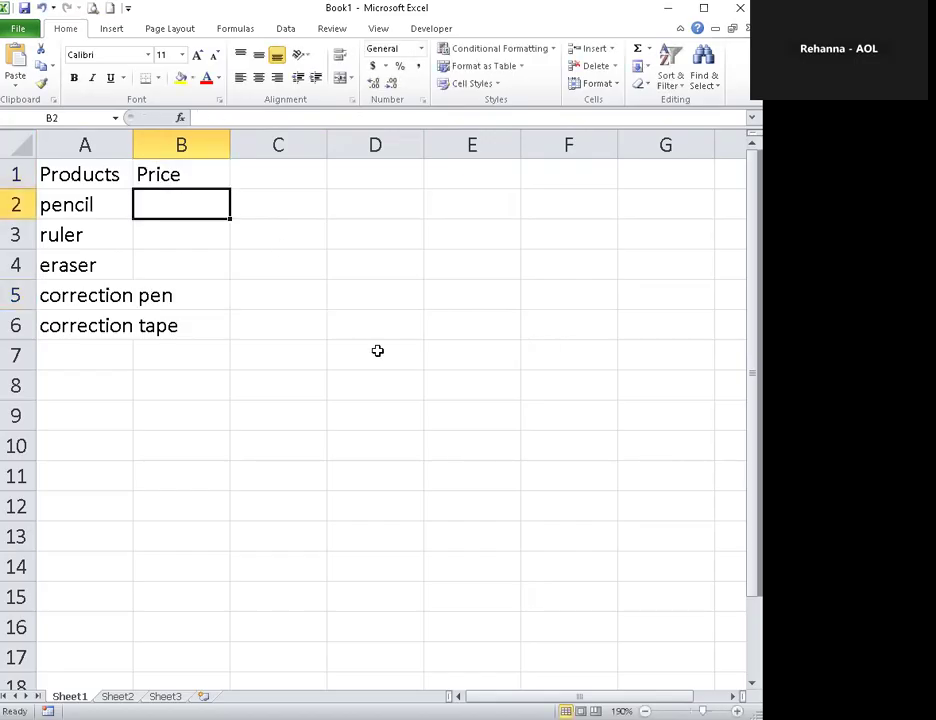
type("1.25")
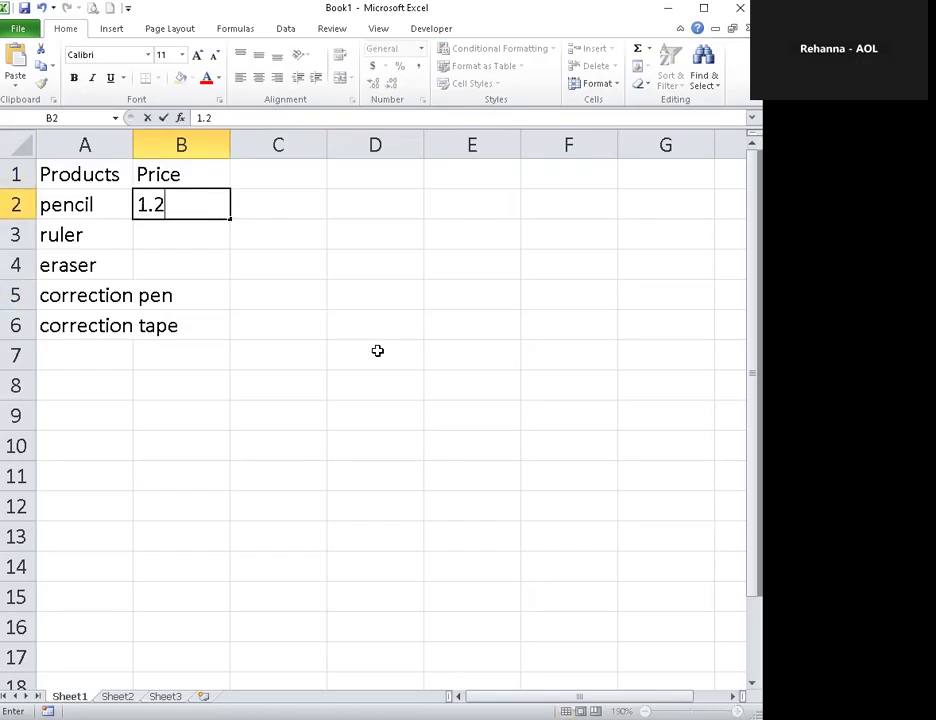
key("Return")
type("2")
key("Return")
type("2.25")
key("Return")
type("8")
key("Return")
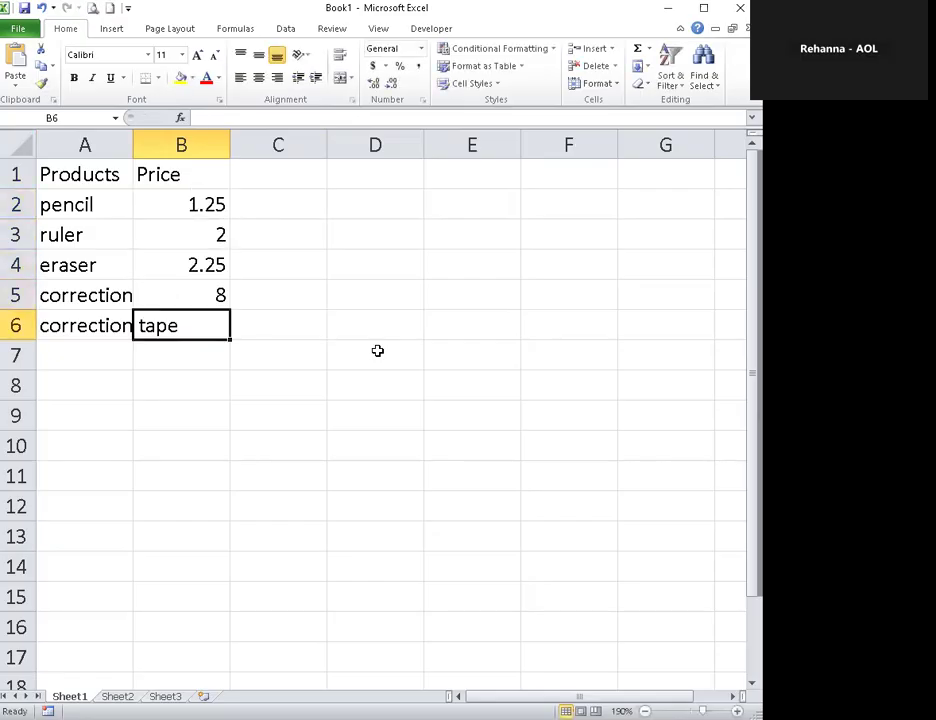
type("8")
key("Return")
- Examine the full contents of the cut-off product names in cells A5 and A6
left_click(86, 292)
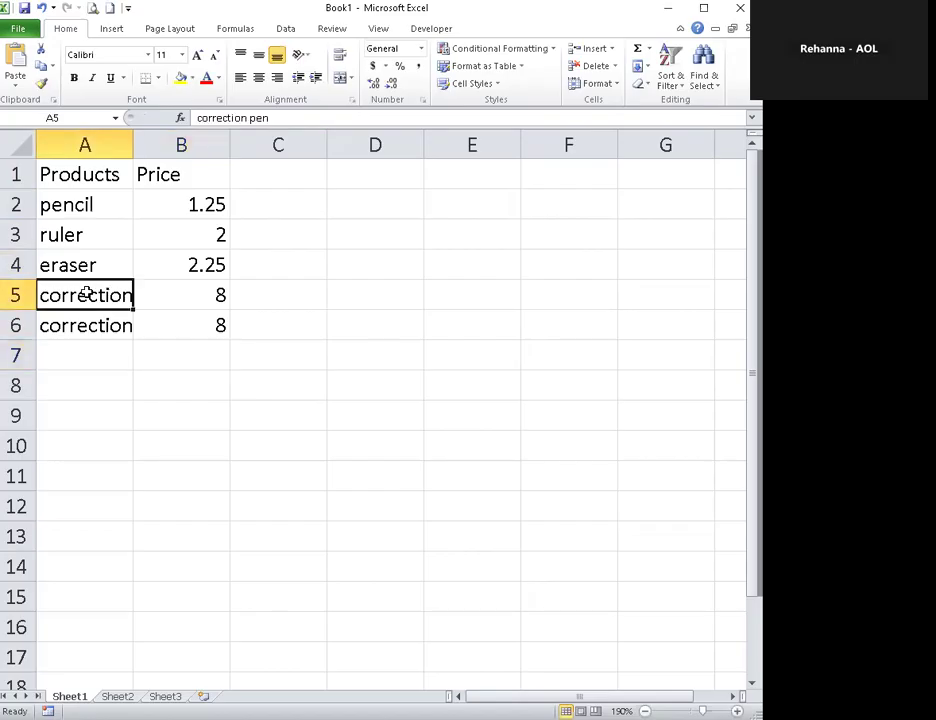
left_click(286, 118)
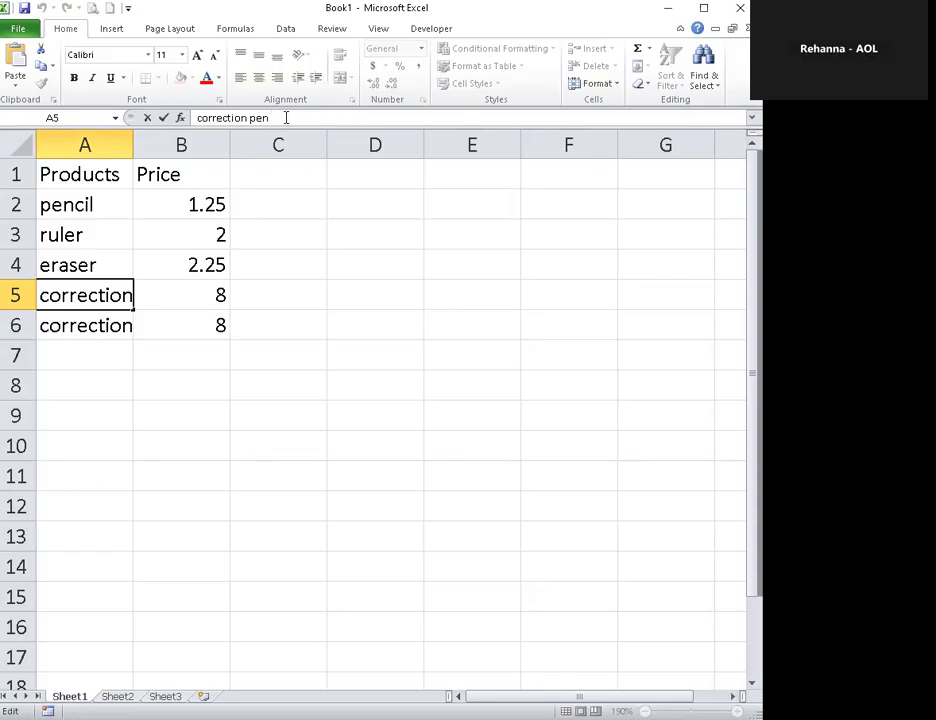
left_click(58, 324)
left_click(292, 118)
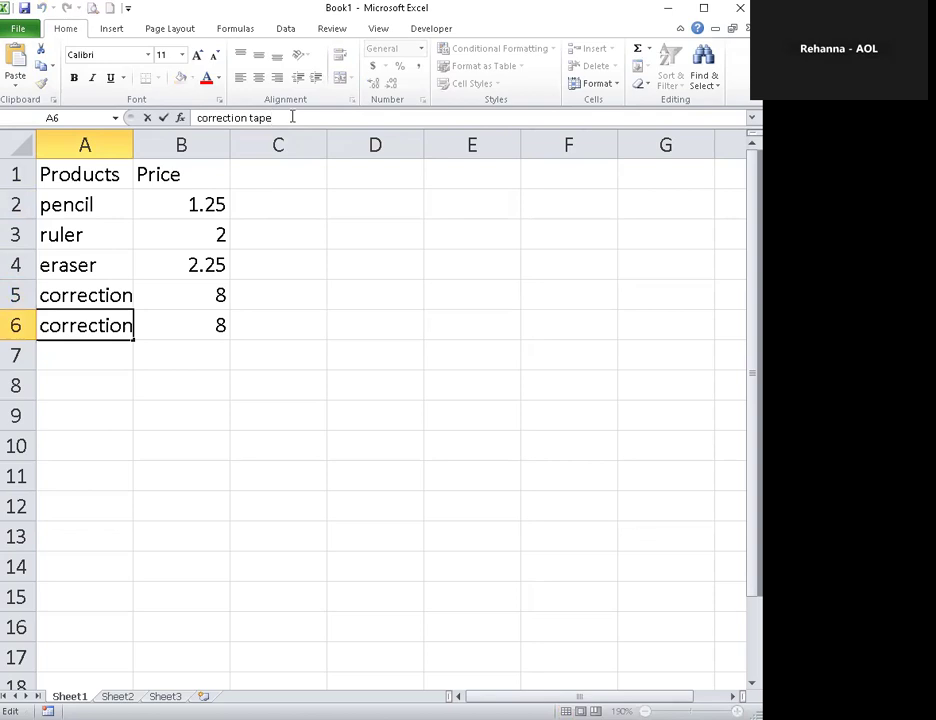
left_click(295, 282)
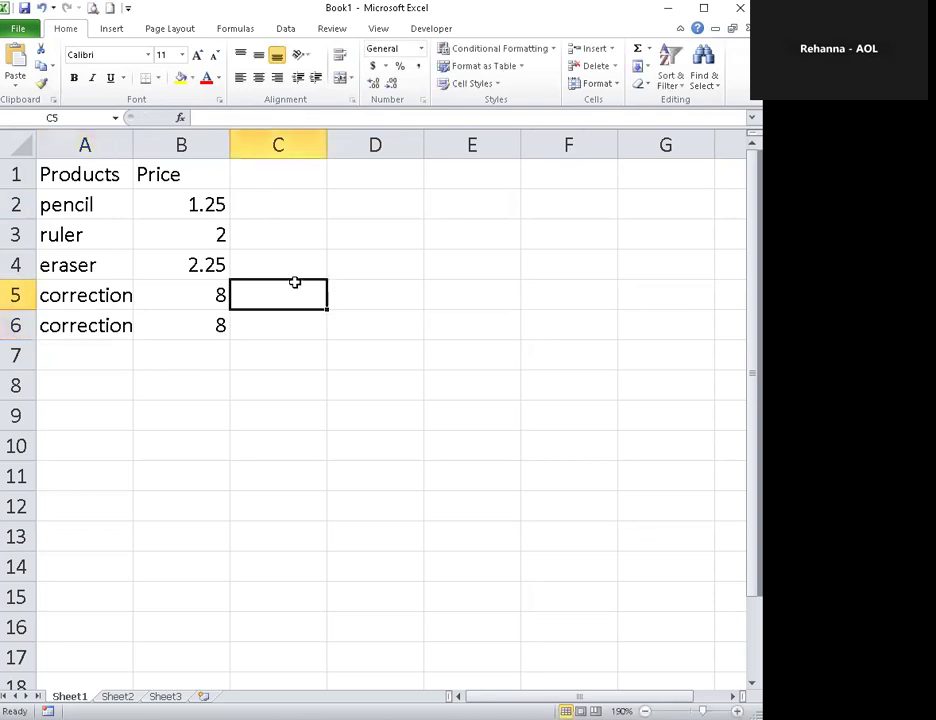
- Widen column A to about 13.57 to fit the full correction pen and correction tape names
left_click(97, 291)
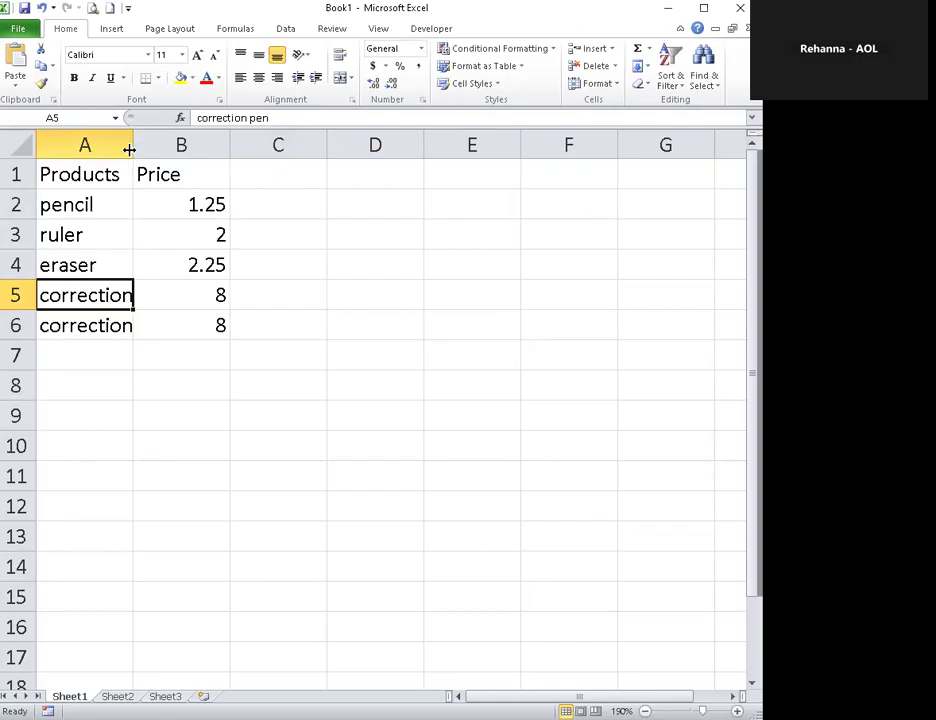
left_click_drag(130, 146, 155, 147)
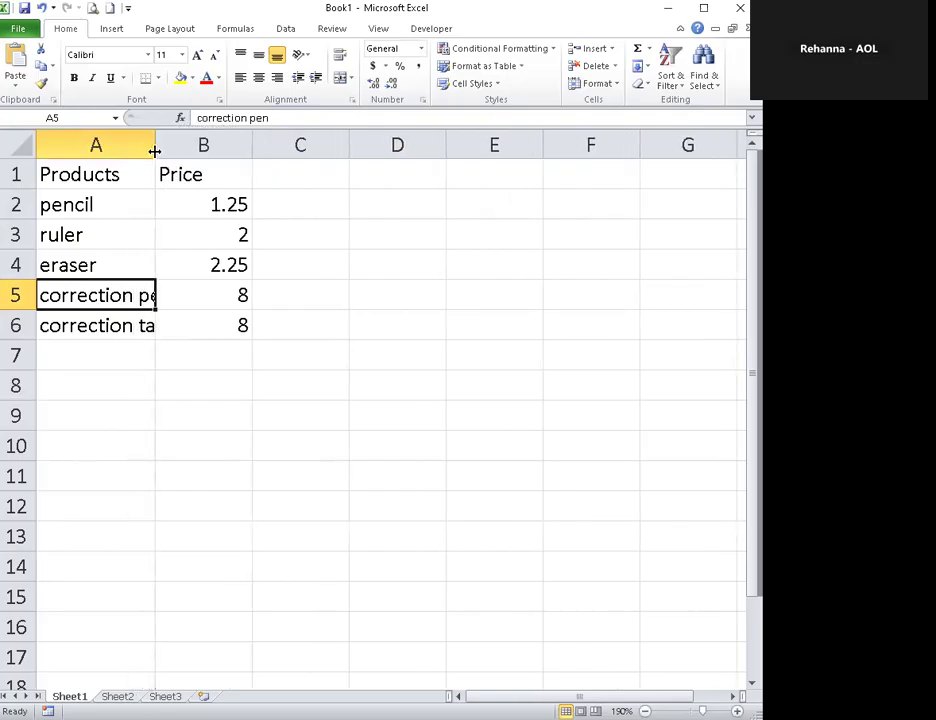
left_click(180, 314)
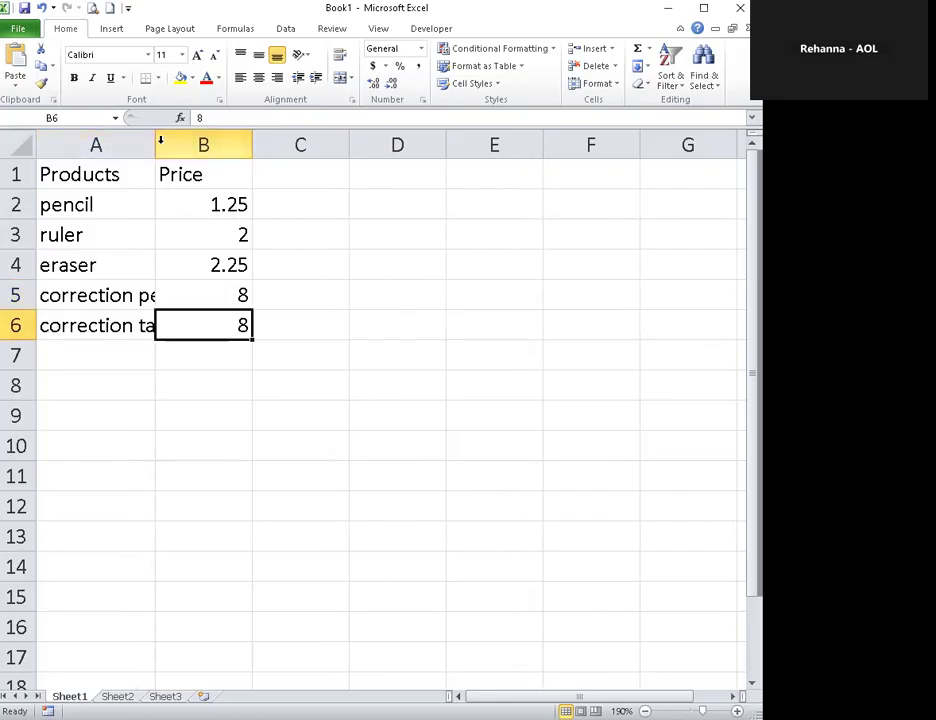
left_click_drag(155, 146, 186, 148)
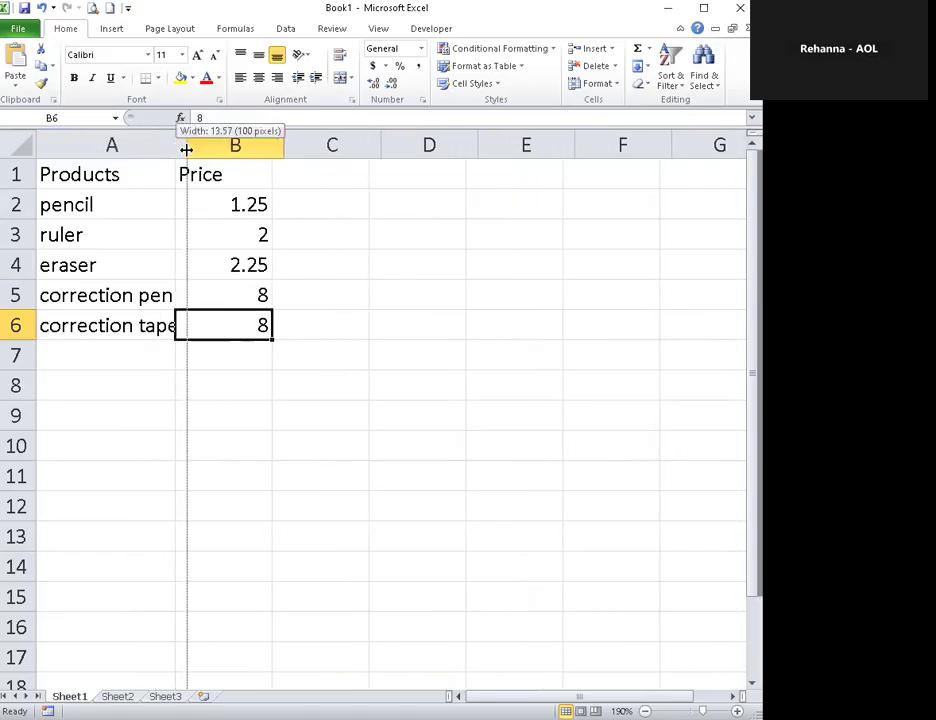
left_click(340, 316)
- Add a Quantity column with its heading in C1 and the values 10, 20, 15, 10 and 10 in C2 to C6
left_click(325, 181)
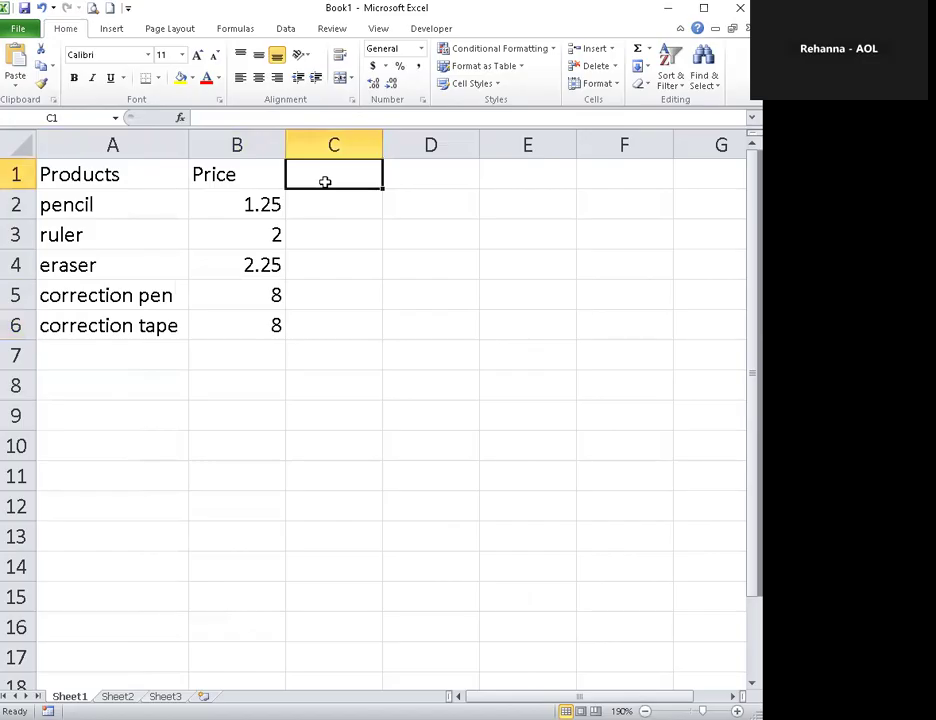
type("Quantity")
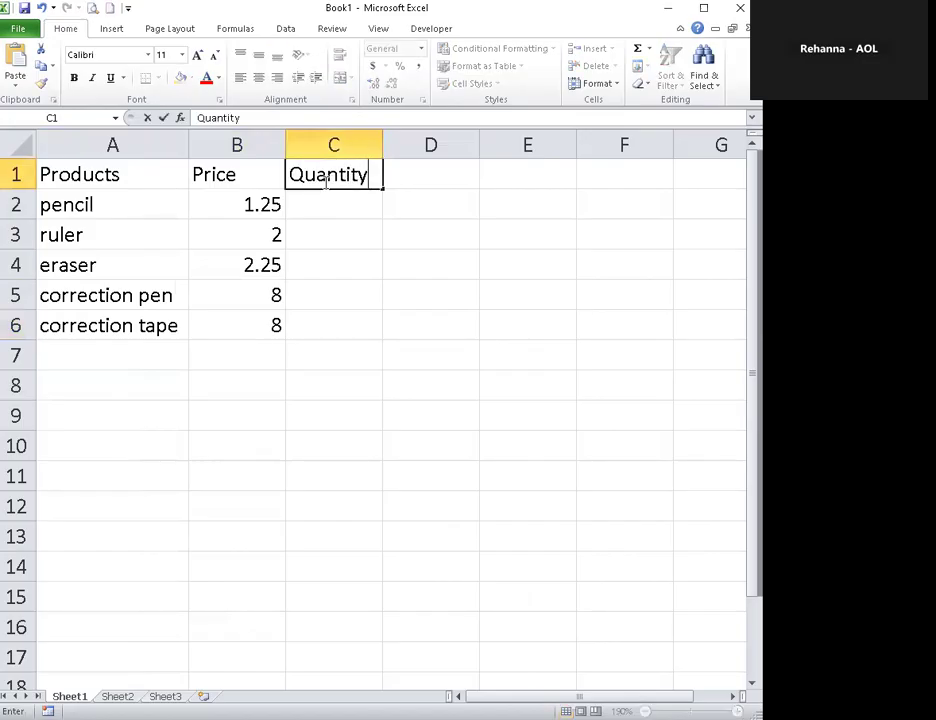
key("Return")
type("10")
key("Return")
type("20")
key("Return")
type("15")
key("Return")
type("10")
key("Return")
type("10")
key("Return")
- Enter the column heading Sub Total in cell D1
left_click(455, 180)
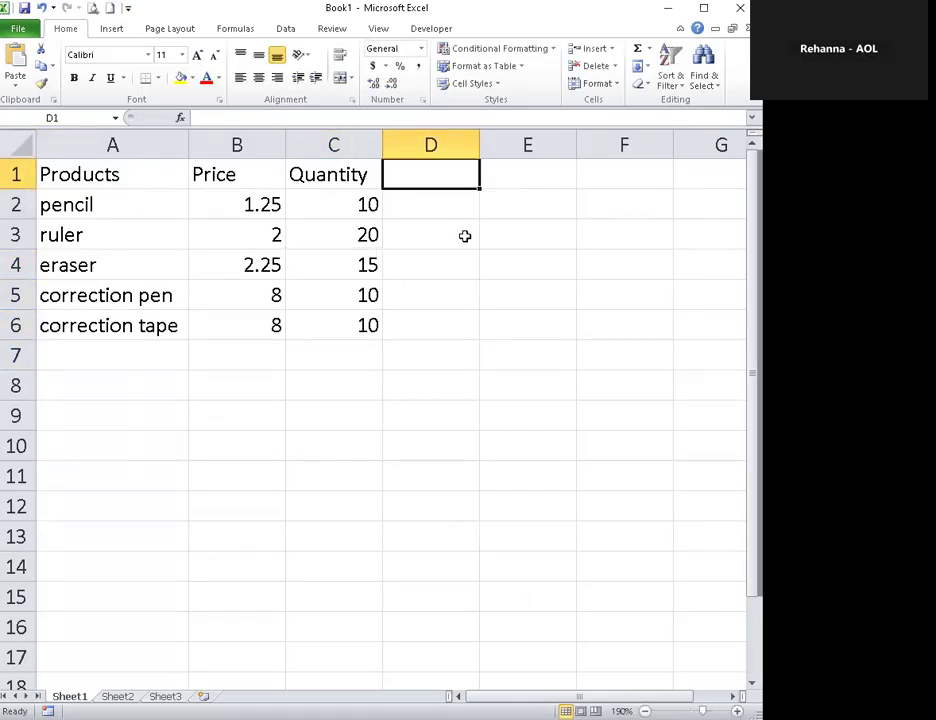
type("Sub Toal")
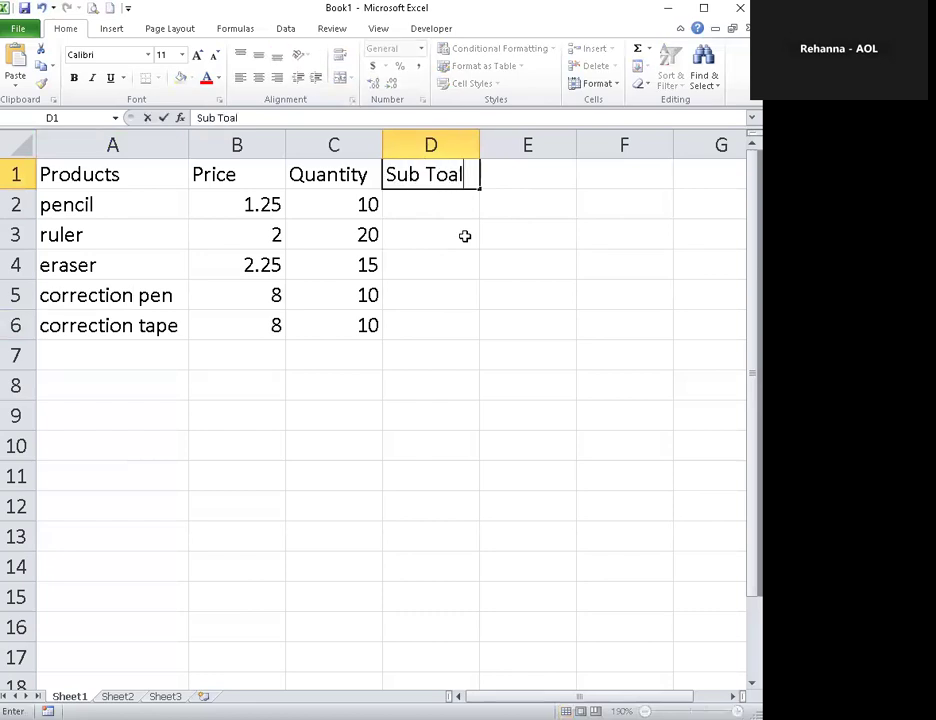
key("BackSpace")
key("BackSpace")
type("tal")
key("Return")
- Calculate the pencil's sub total in D2 with the formula =B2*C2
type("=")
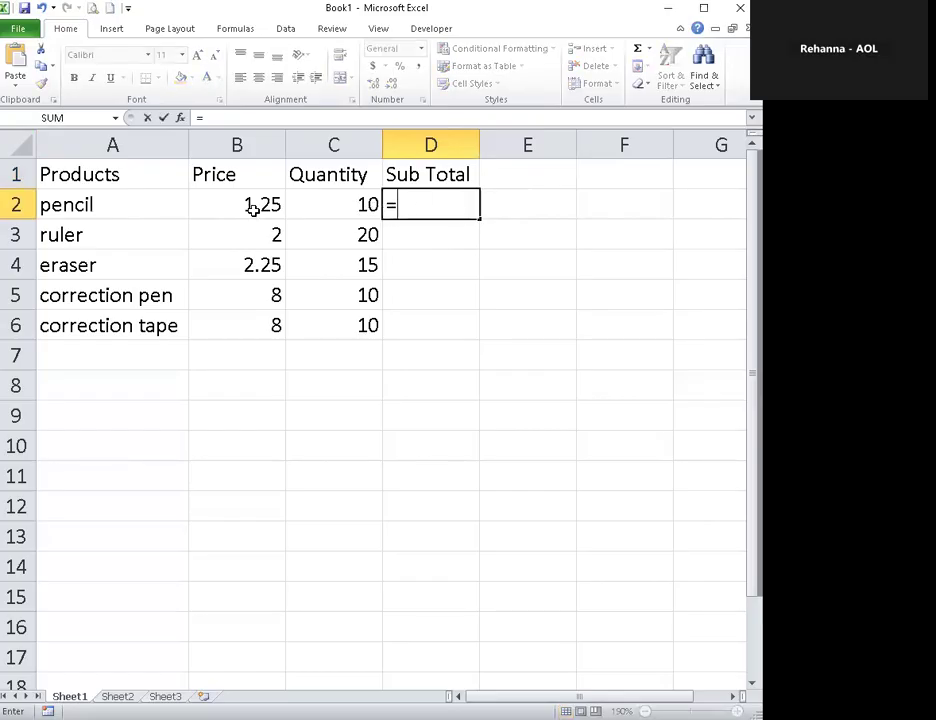
type("B")
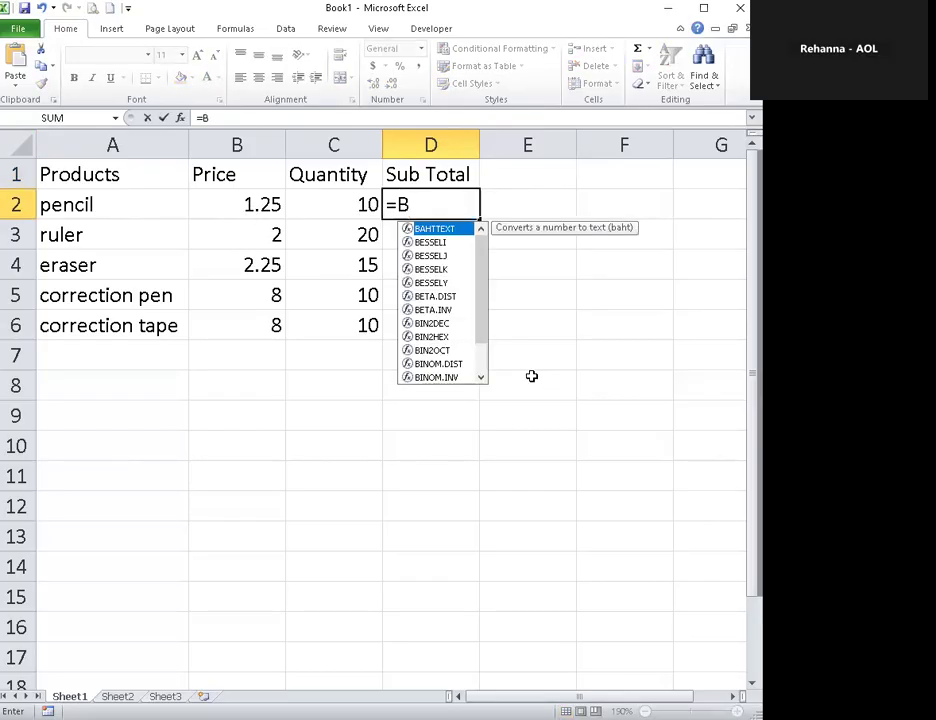
type("2*")
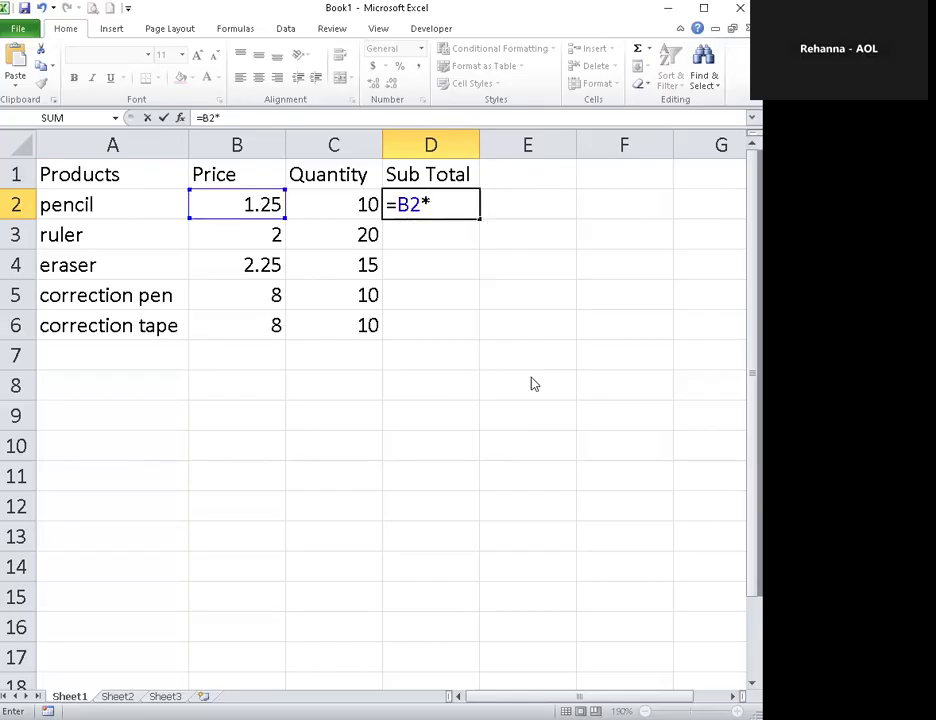
type("C2")
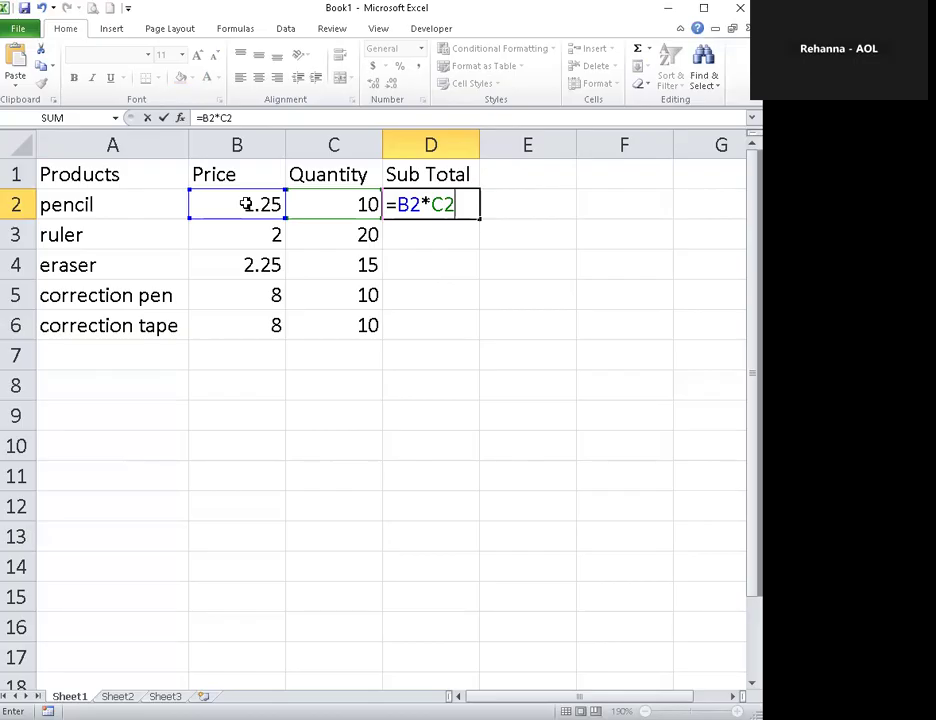
key("Return")
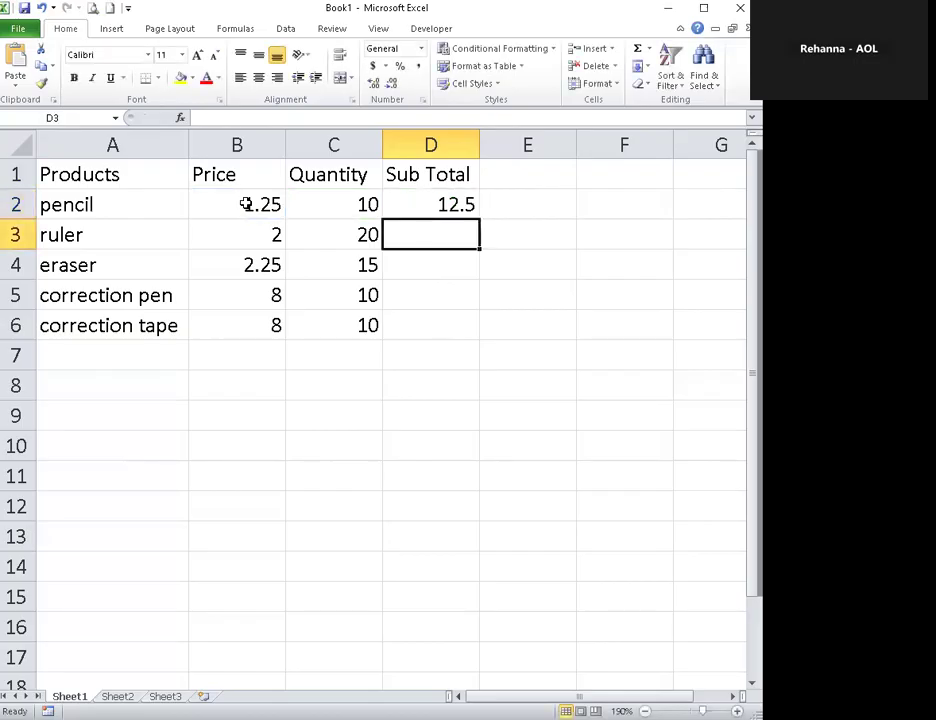
- Inspect the formula behind the pencil's sub total in D2 and the cells it references
left_click(428, 207)
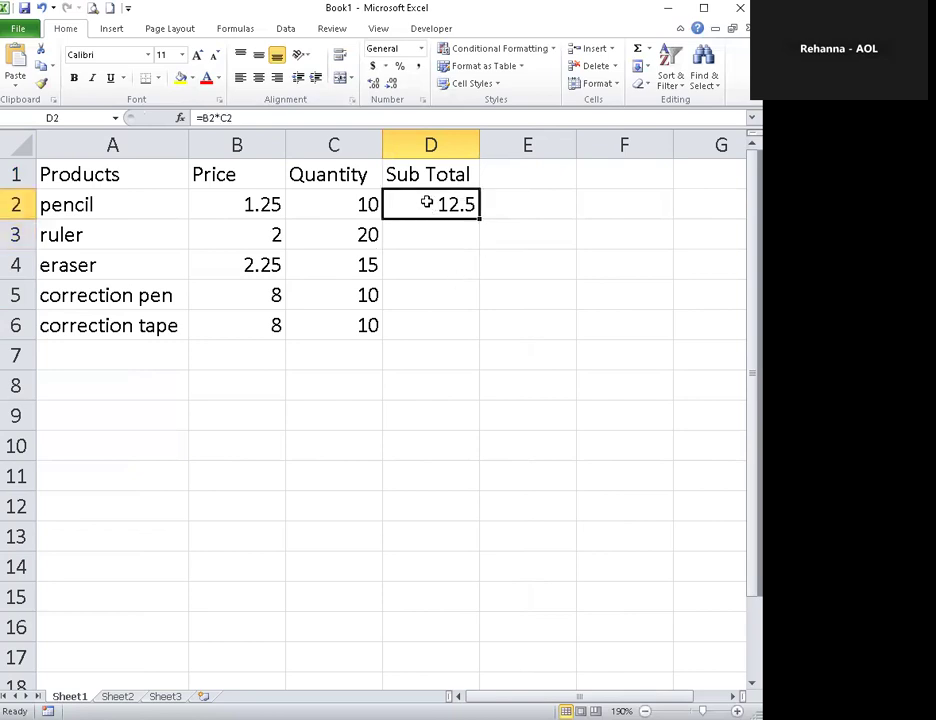
left_click(281, 118)
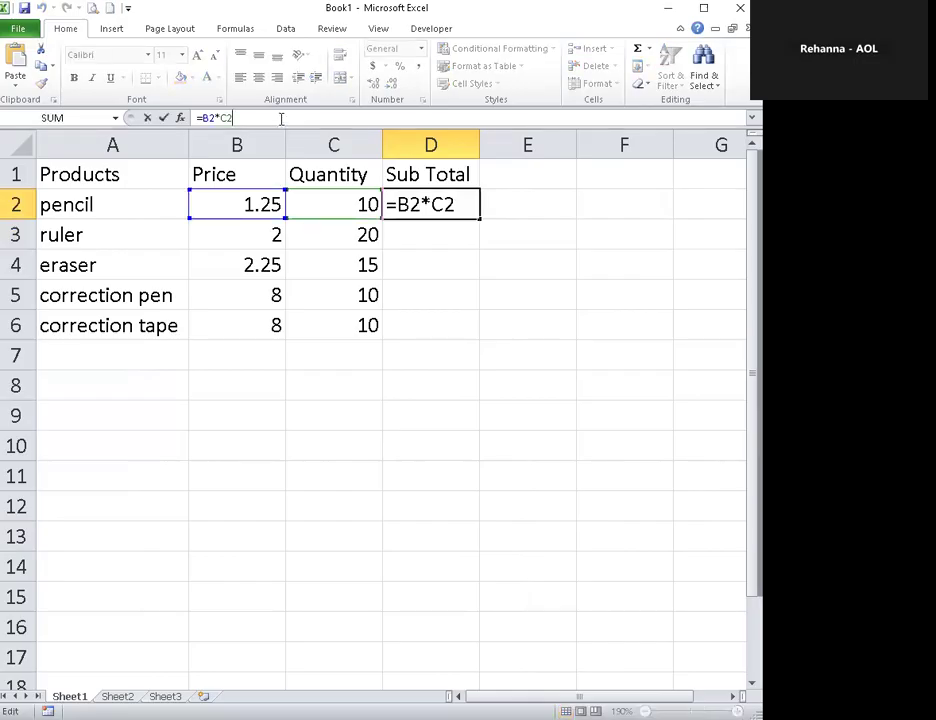
key("Return")
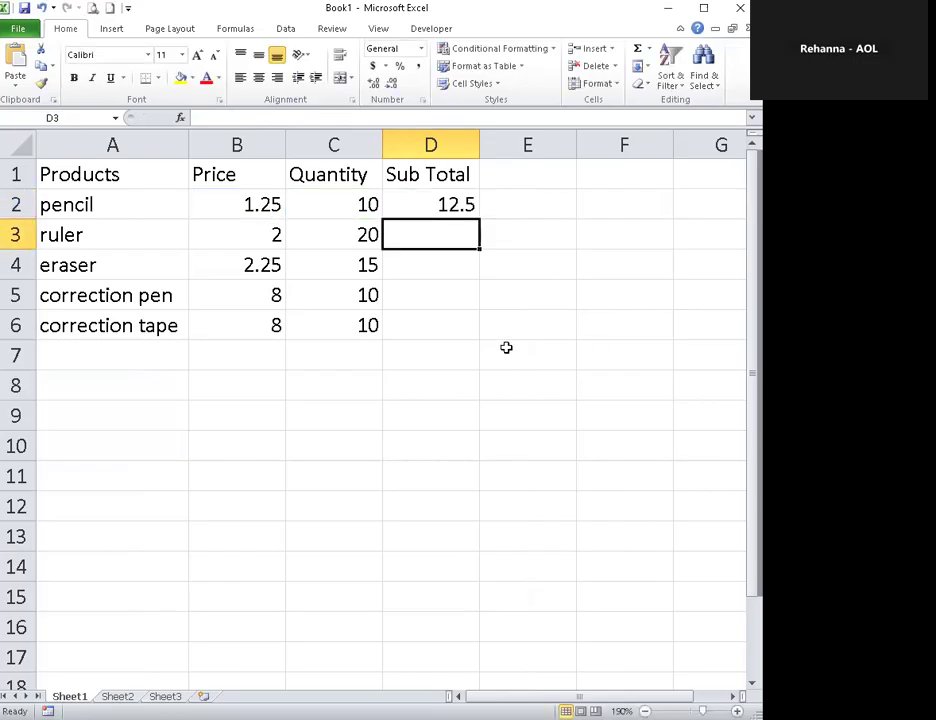
- Calculate the ruler's sub total in D3 with the formula =B3*C3
type("=B3*")
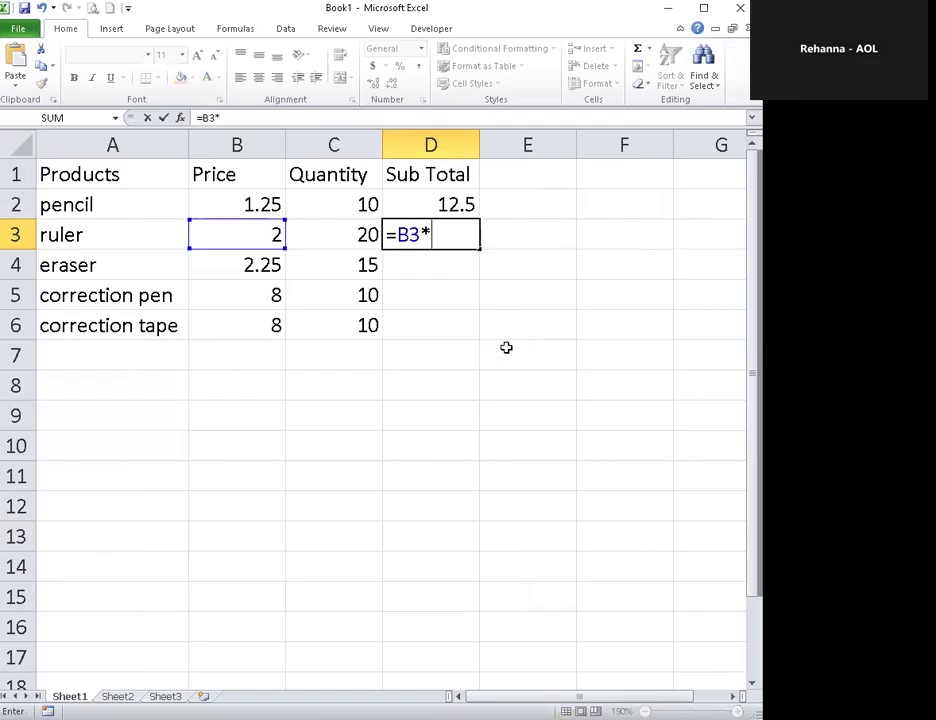
type("C3")
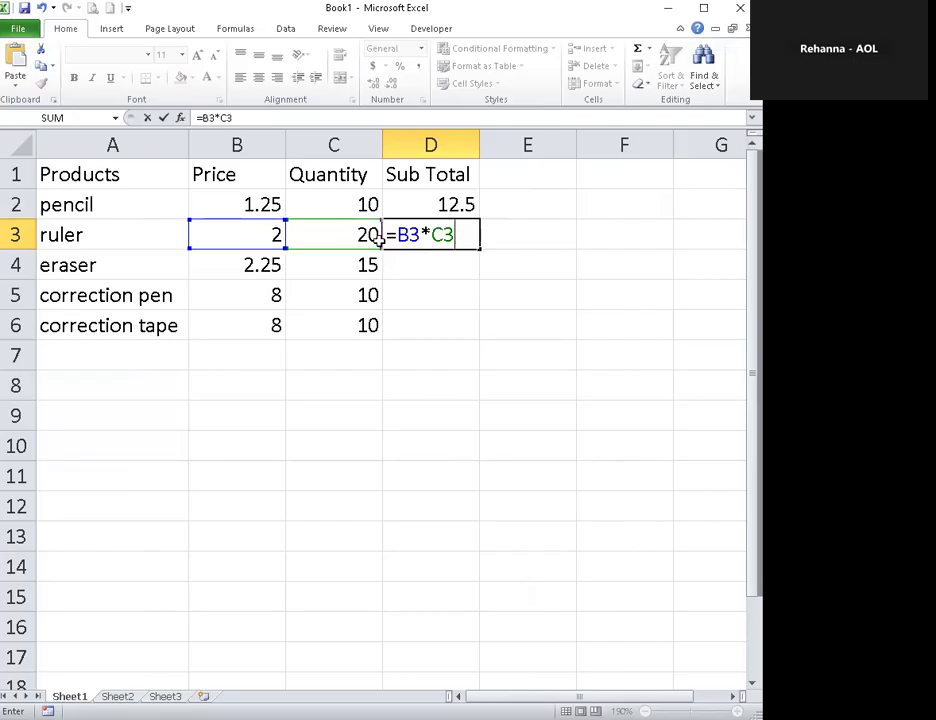
type(".")
key("Return")
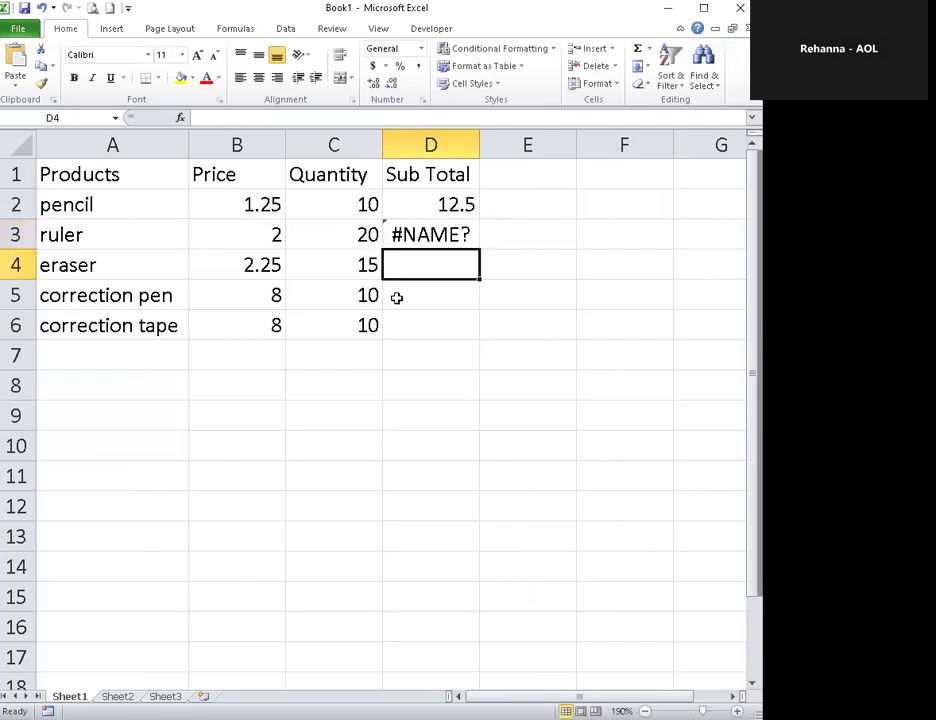
key("Up")
left_click(249, 119)
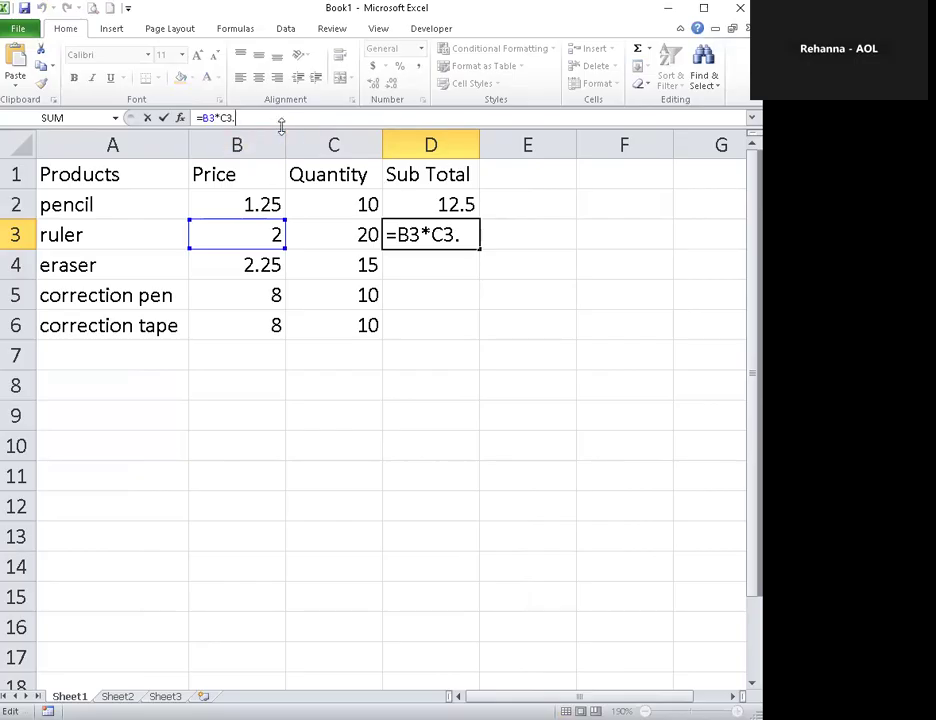
key("BackSpace")
key("Return")
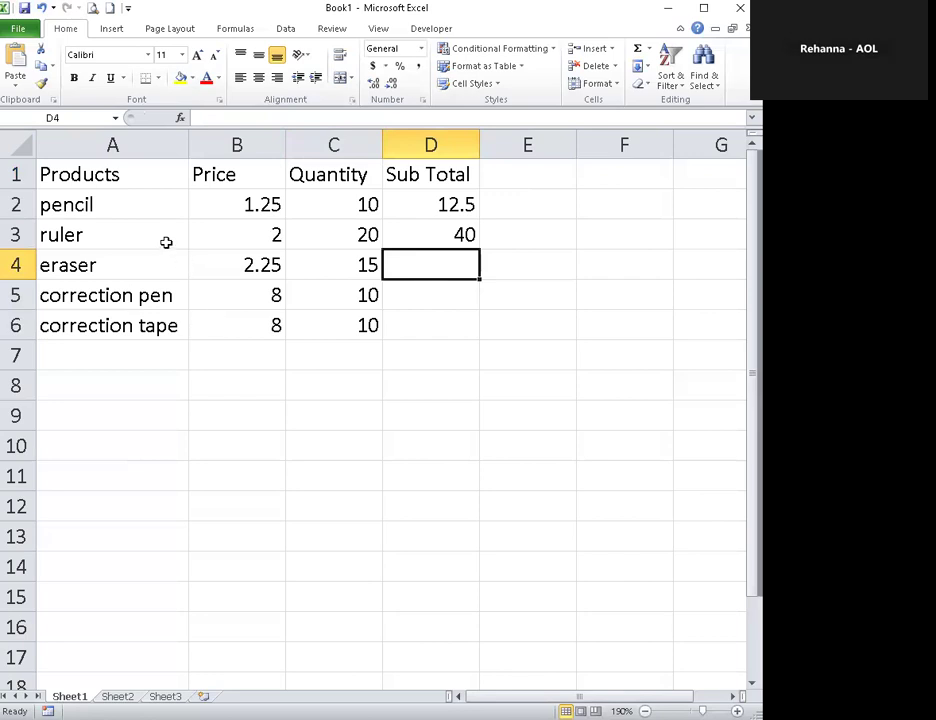
- Clear the ruler's sub total formula from D3
left_click(460, 236)
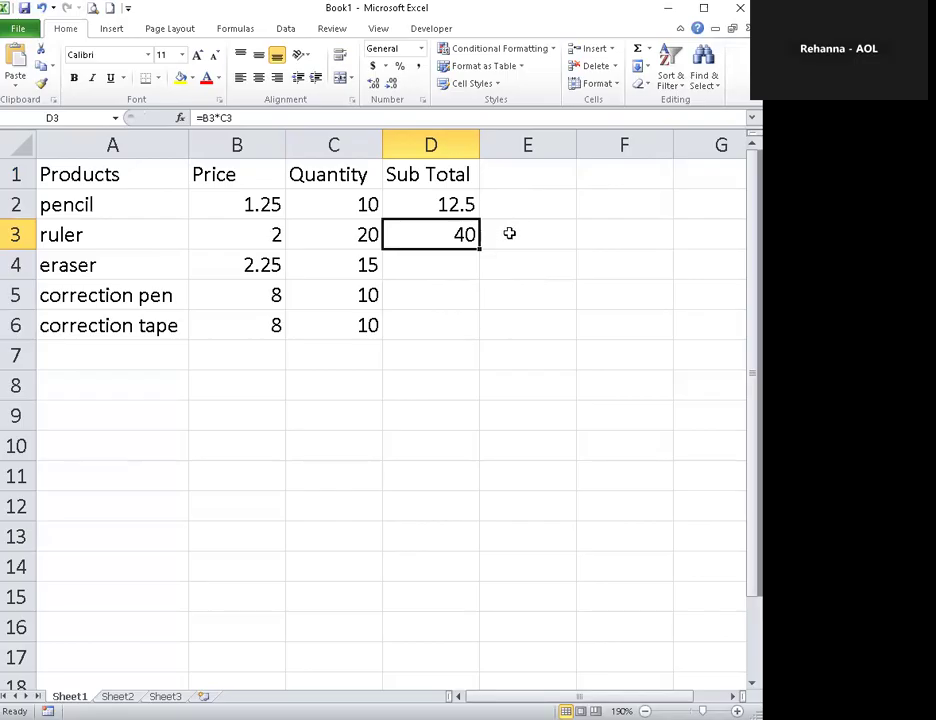
key("Delete")
left_click(508, 332)
left_click(460, 209)
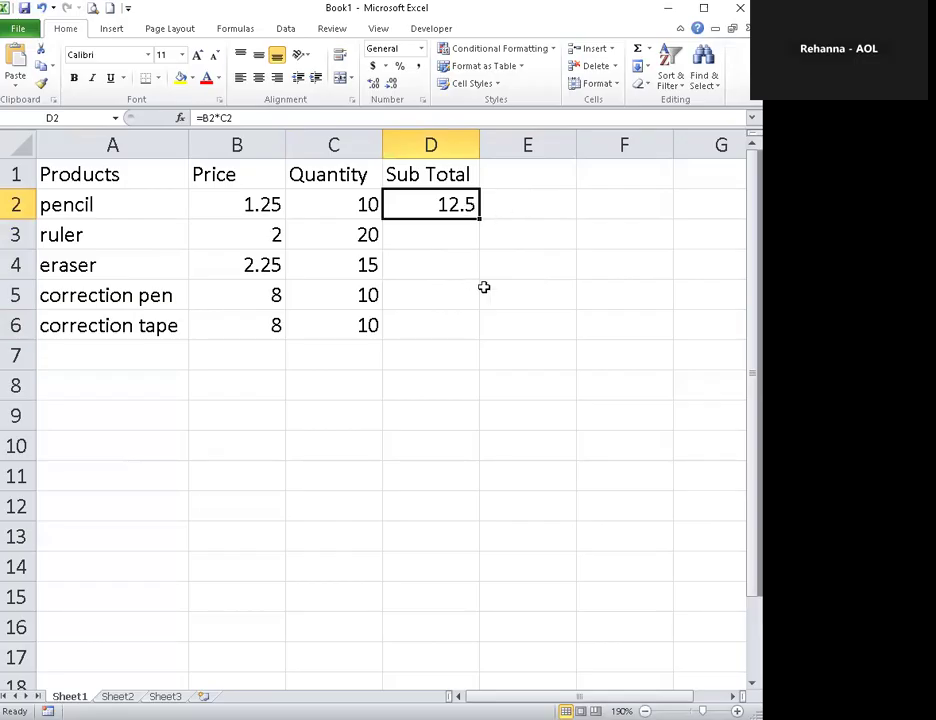
- Write the note autofill in cell E2 and clear it again
left_click(536, 207)
type("a")
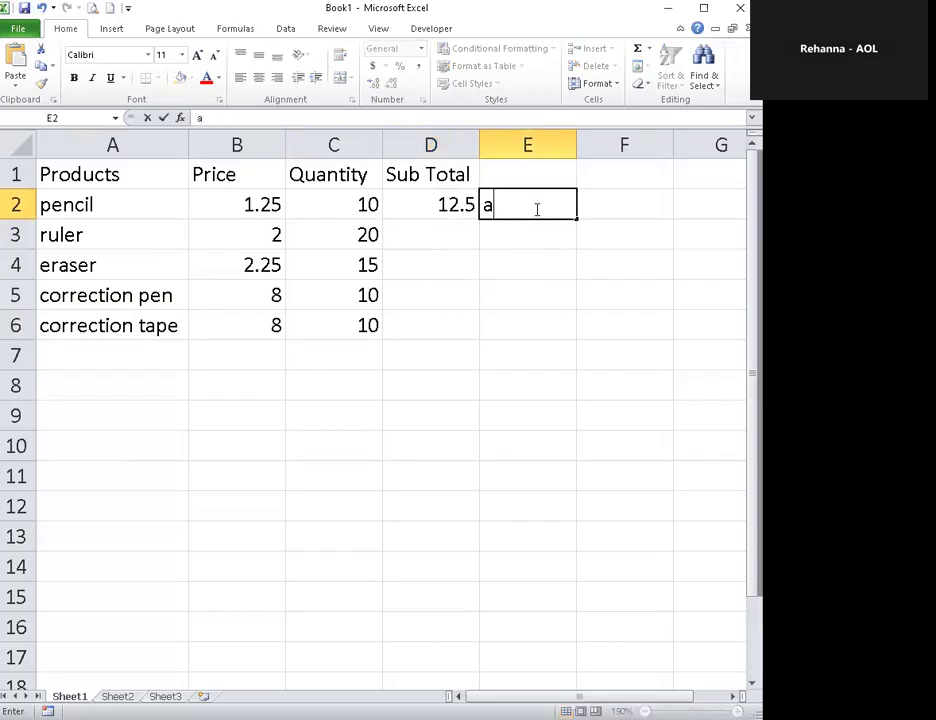
type("utofill")
key("Return")
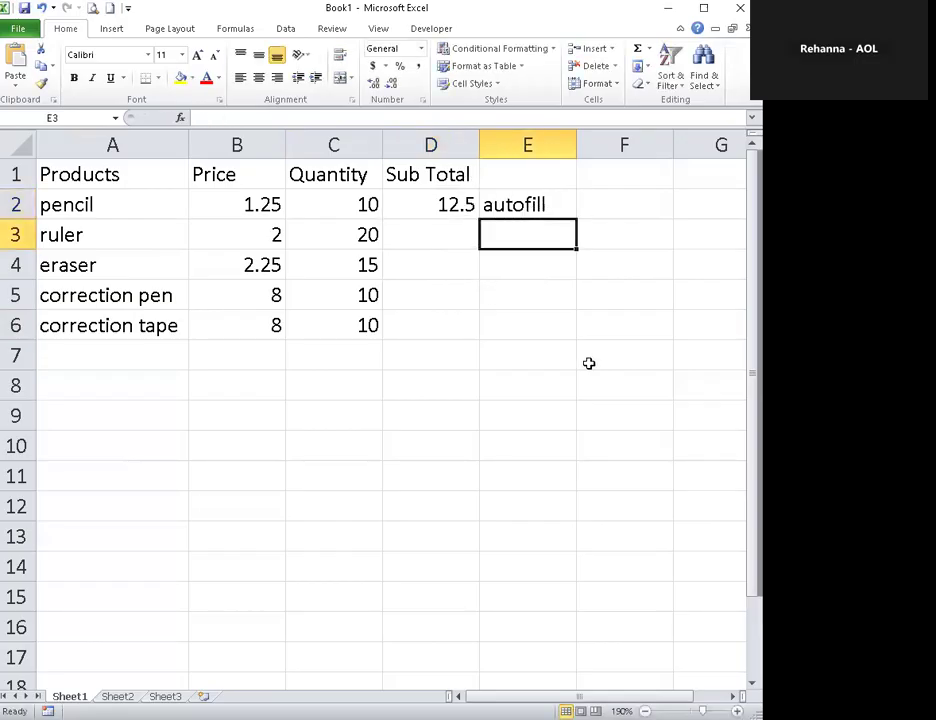
left_click(497, 203)
key("Delete")
key("Left")
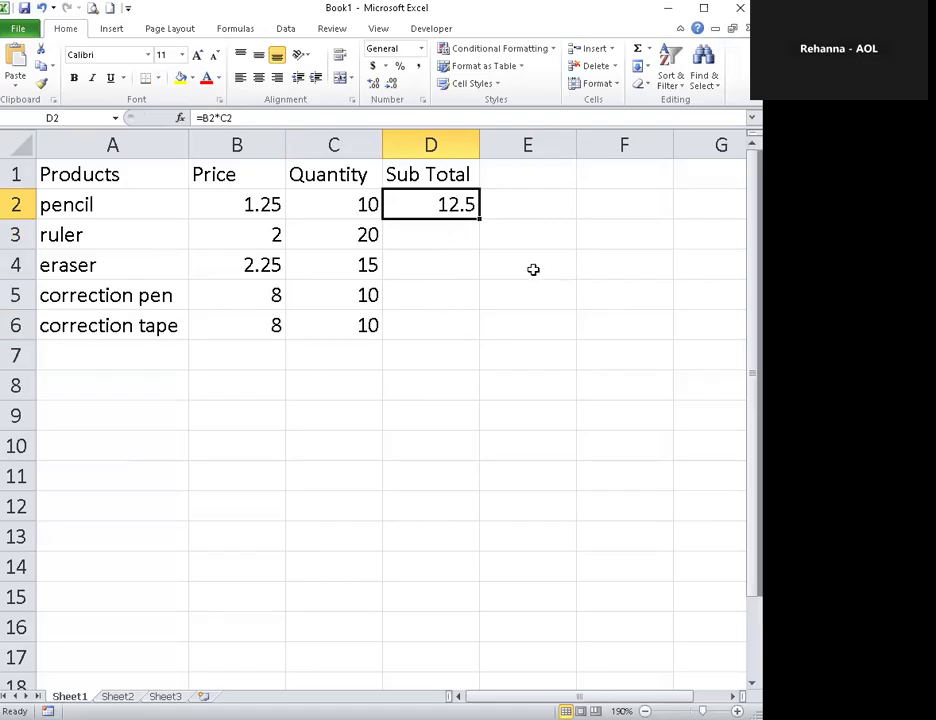
left_click(435, 267)
left_click(462, 365)
left_click(572, 350)
left_click(549, 257)
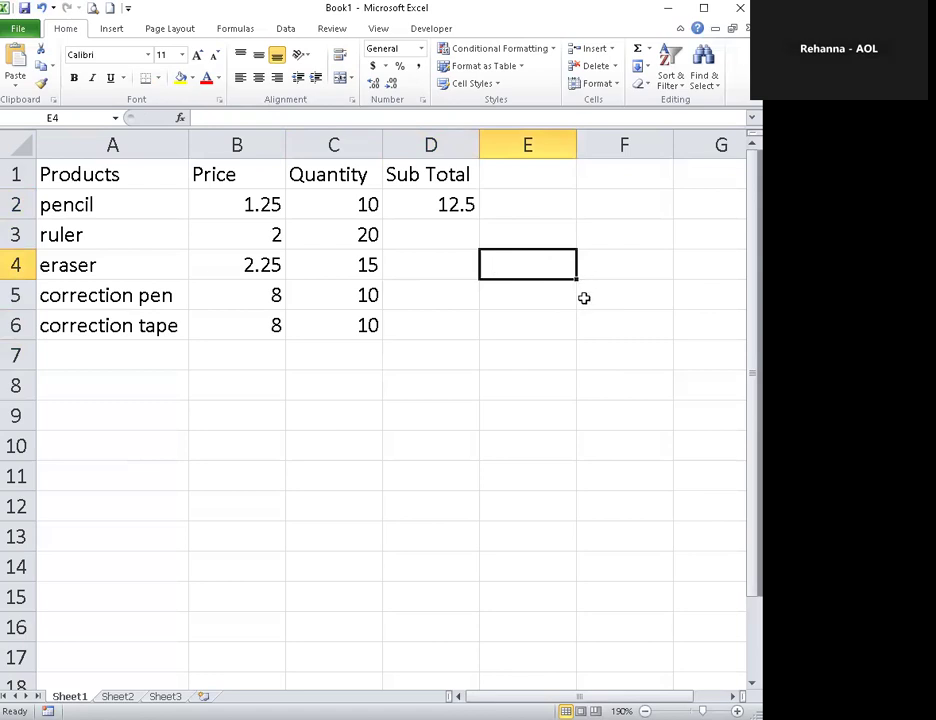
- Autofill the sub total formula from D2 down to D6 and check the copied formulas
left_click(426, 205)
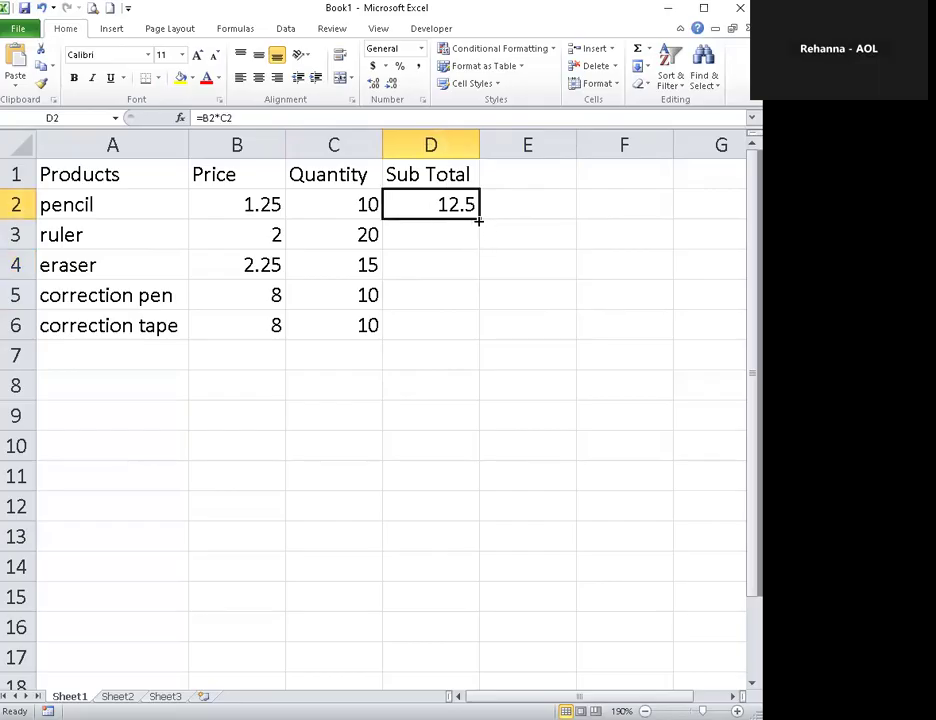
left_click_drag(478, 221, 470, 331)
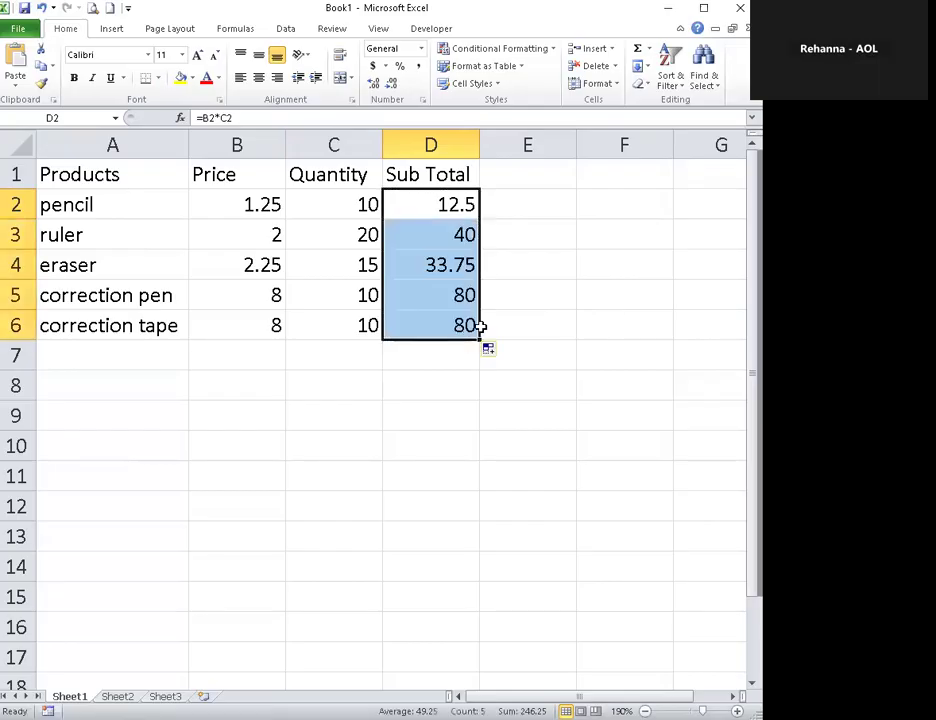
left_click(443, 258)
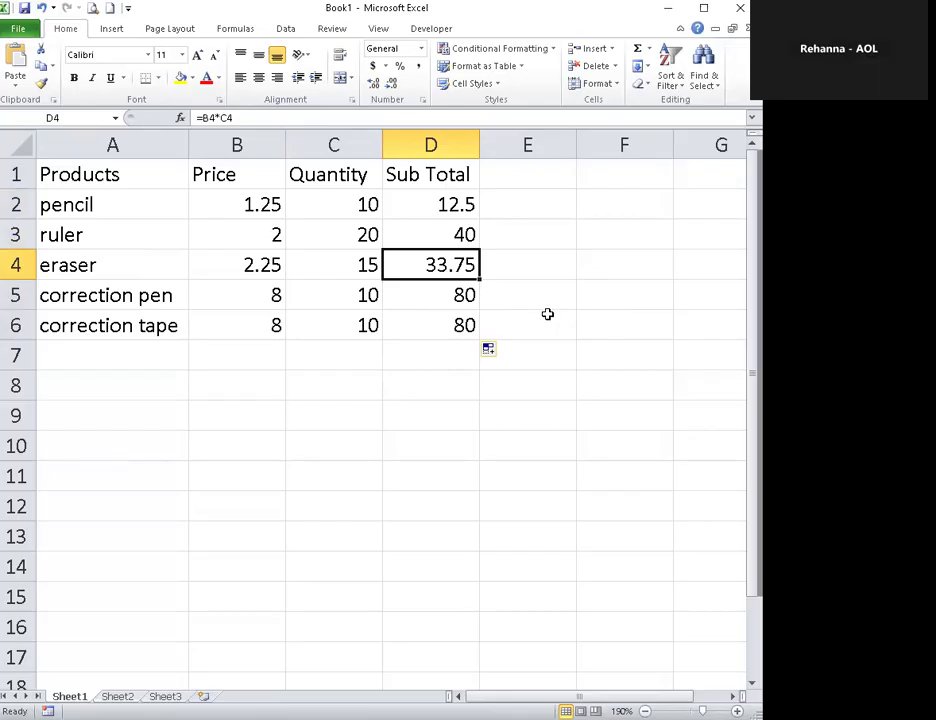
left_click(424, 299)
left_click(428, 331)
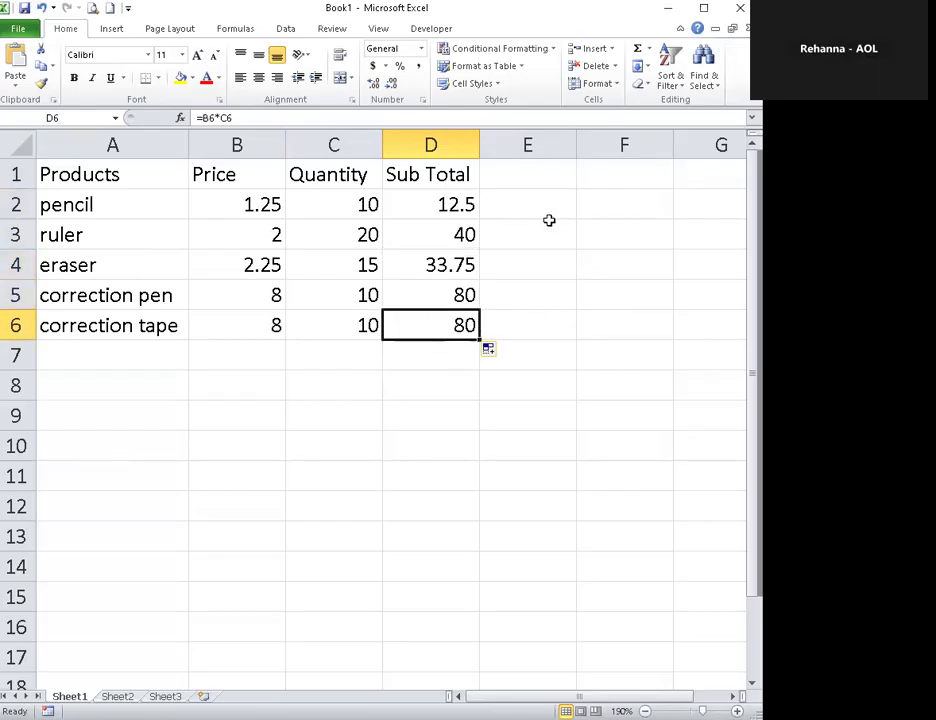
left_click(432, 200)
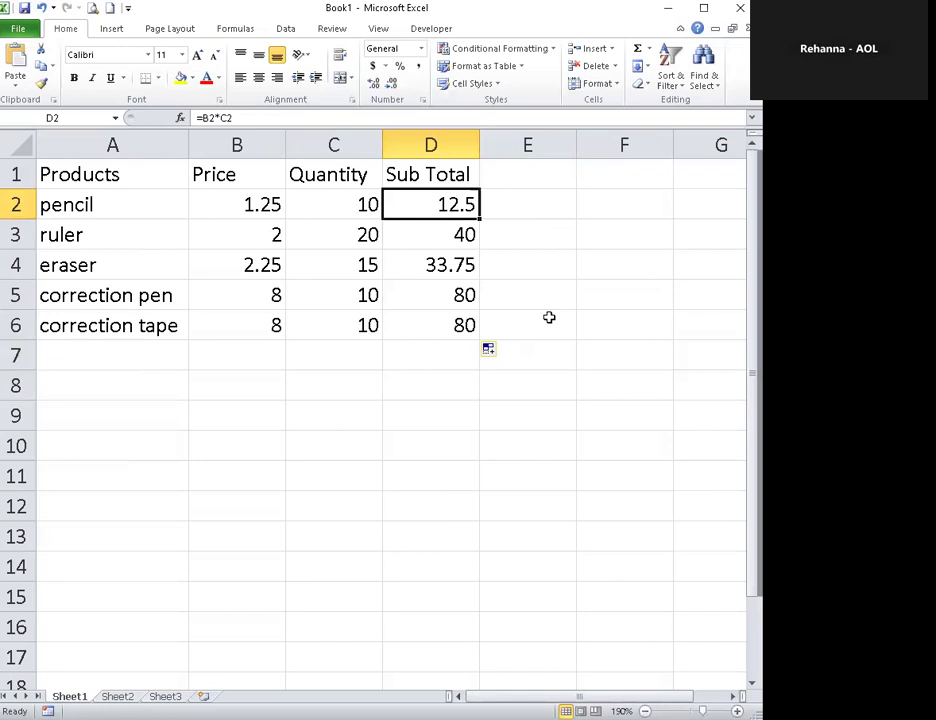
- Add a Profit column with its heading in E1 and the values 1, 1, 1, 2 and 2 in E2 to E6
left_click(516, 298)
left_click(518, 178)
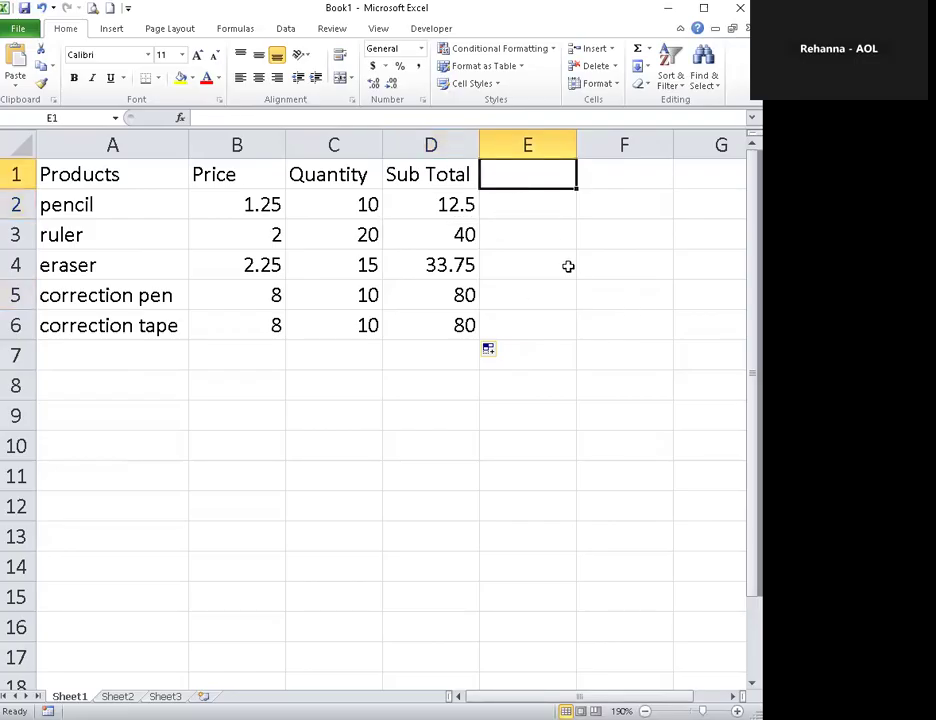
type("Profit")
key("Return")
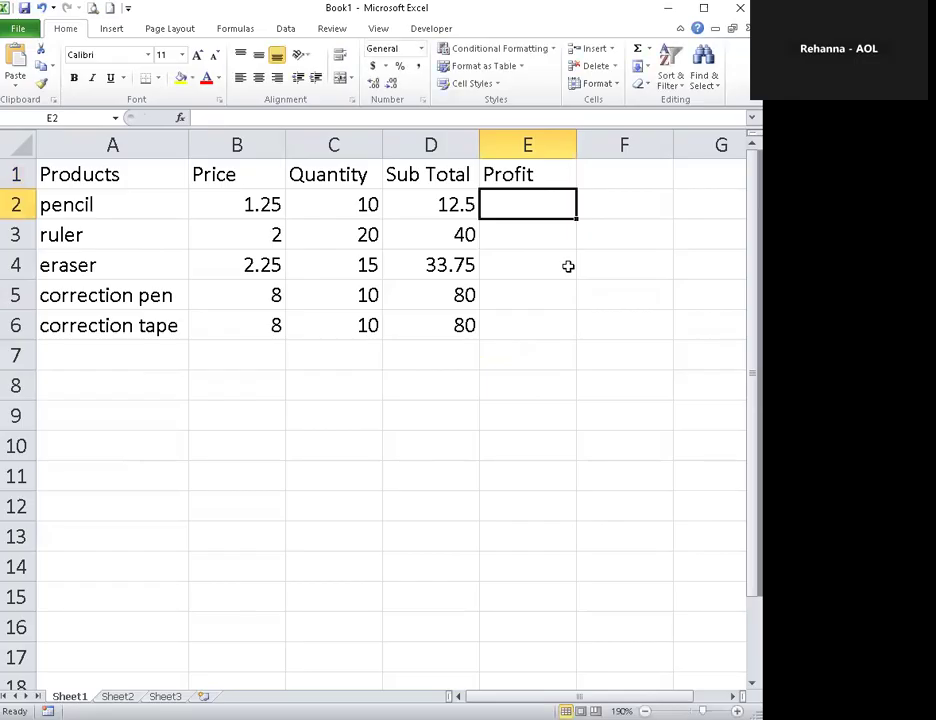
type("1.")
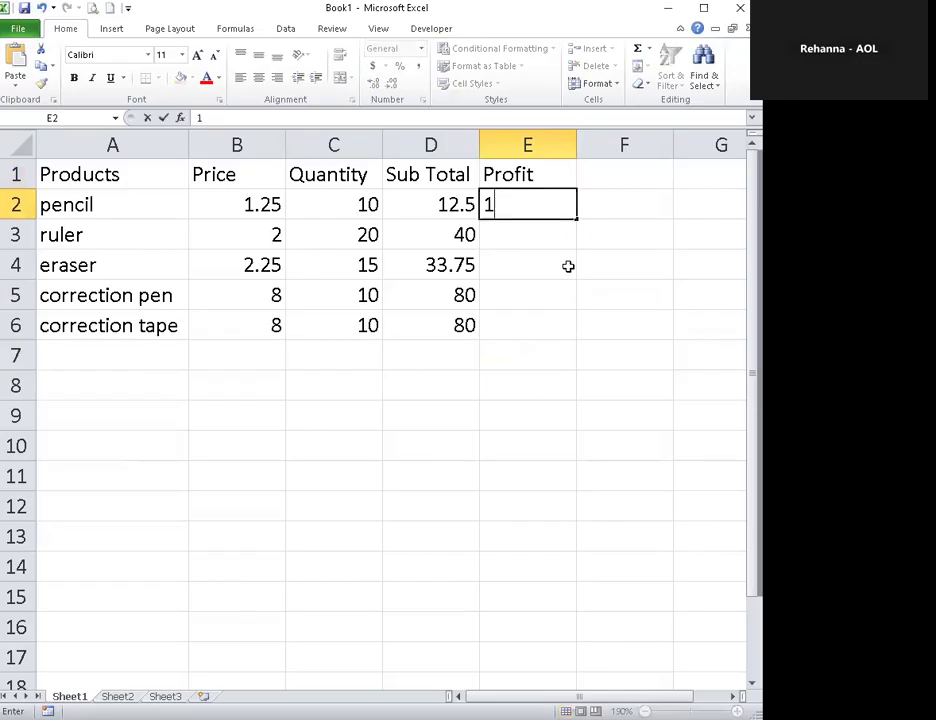
key("Return")
type("1")
key("Return")
key("Return")
type("2")
key("Return")
type("2")
key("Return")
- Add the heading Sale Price in F1 and calculate the pencil's sale price in F2 with the formula =E2+B2
left_click(595, 178)
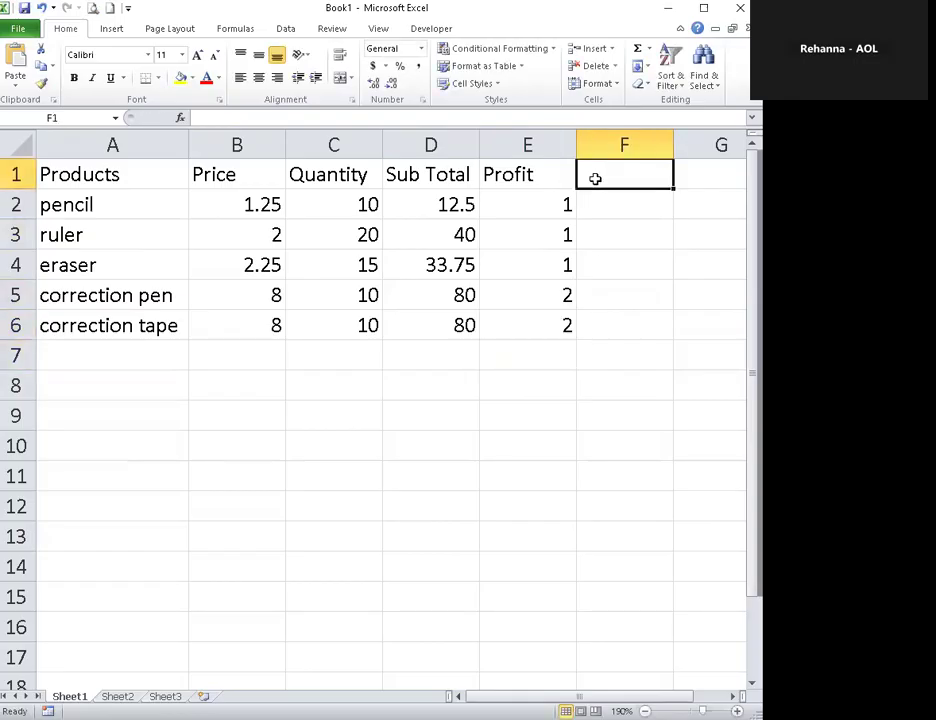
type("Sale Price")
key("Return")
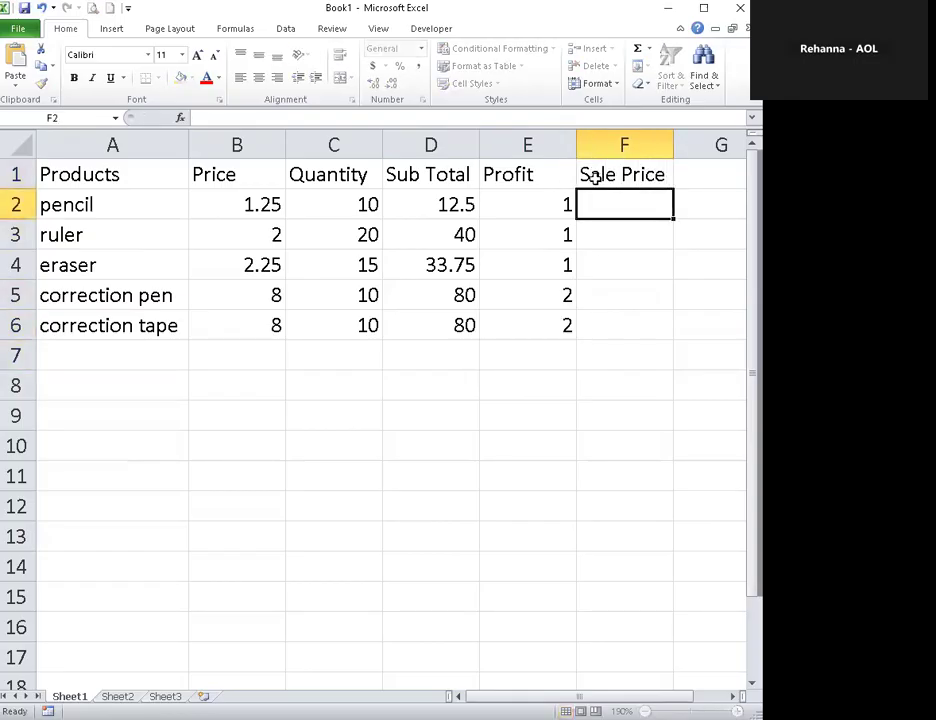
type("=")
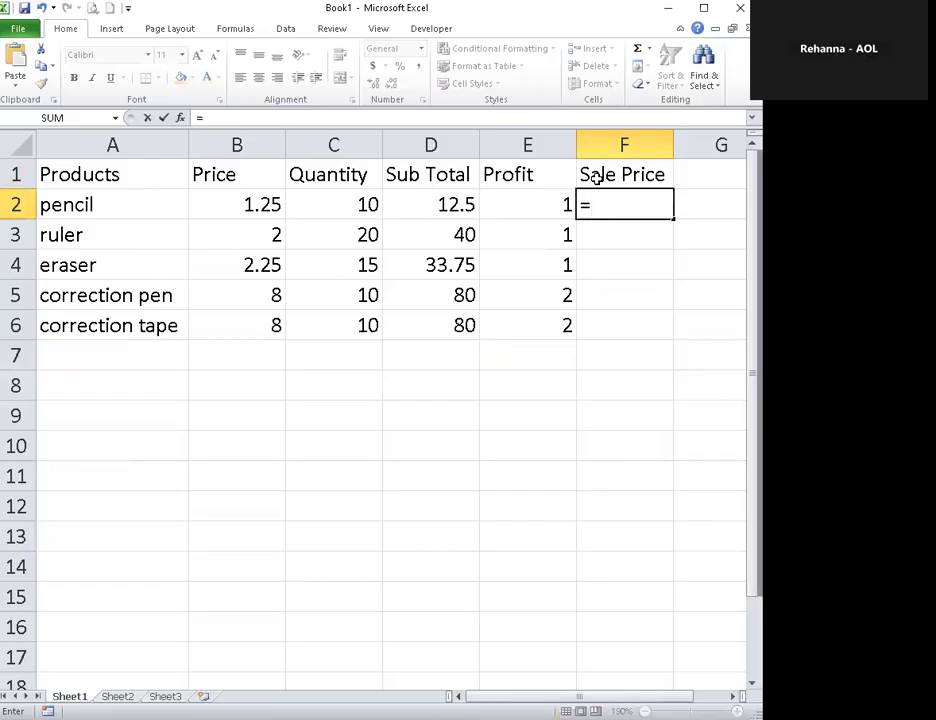
type("E2+")
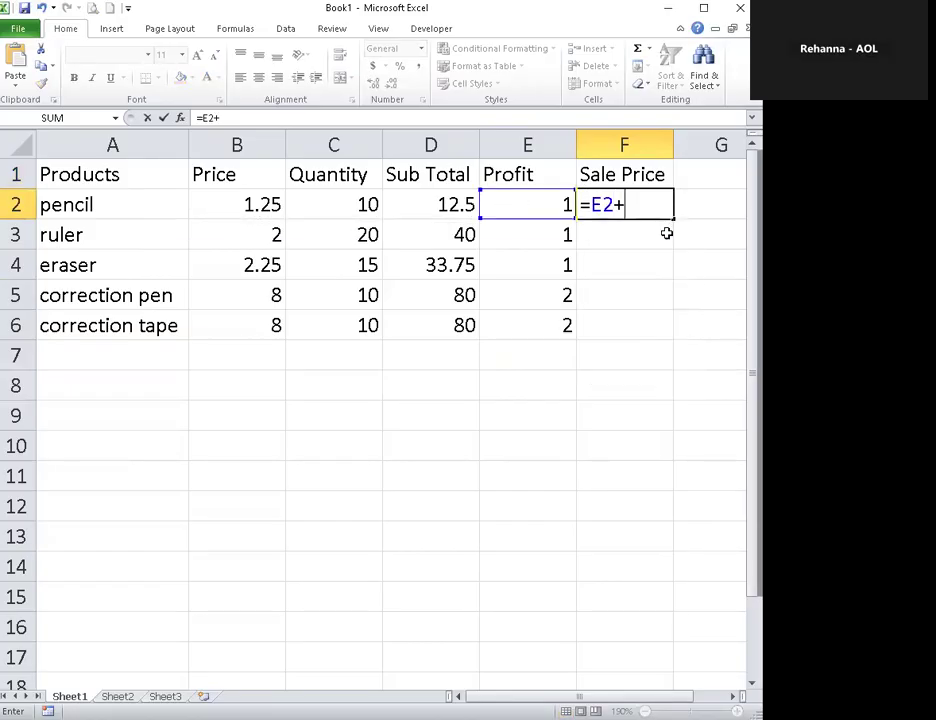
type("B2")
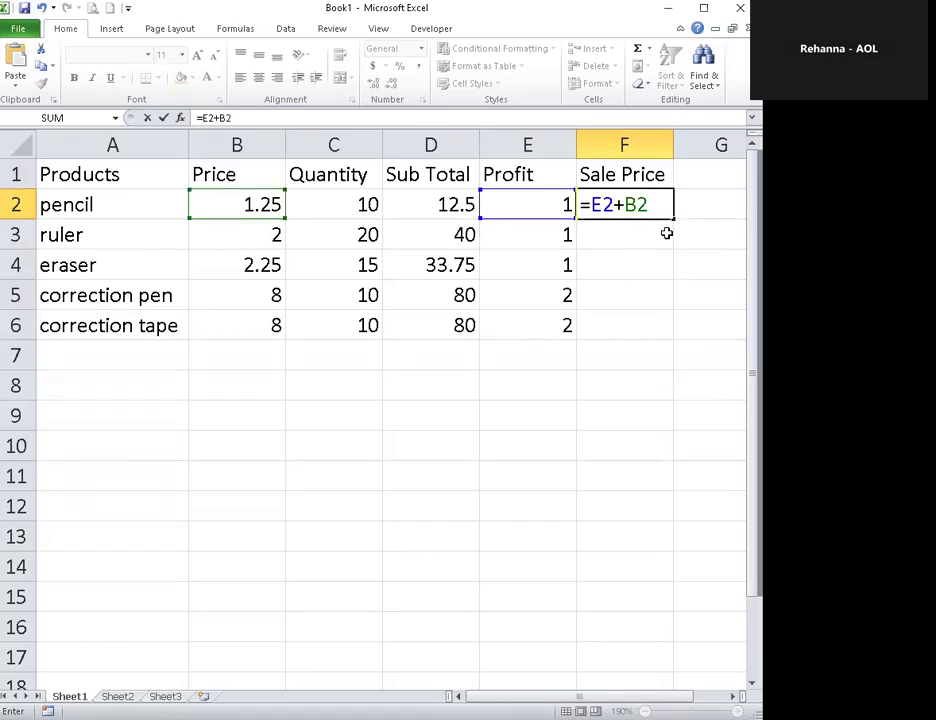
key("Return")
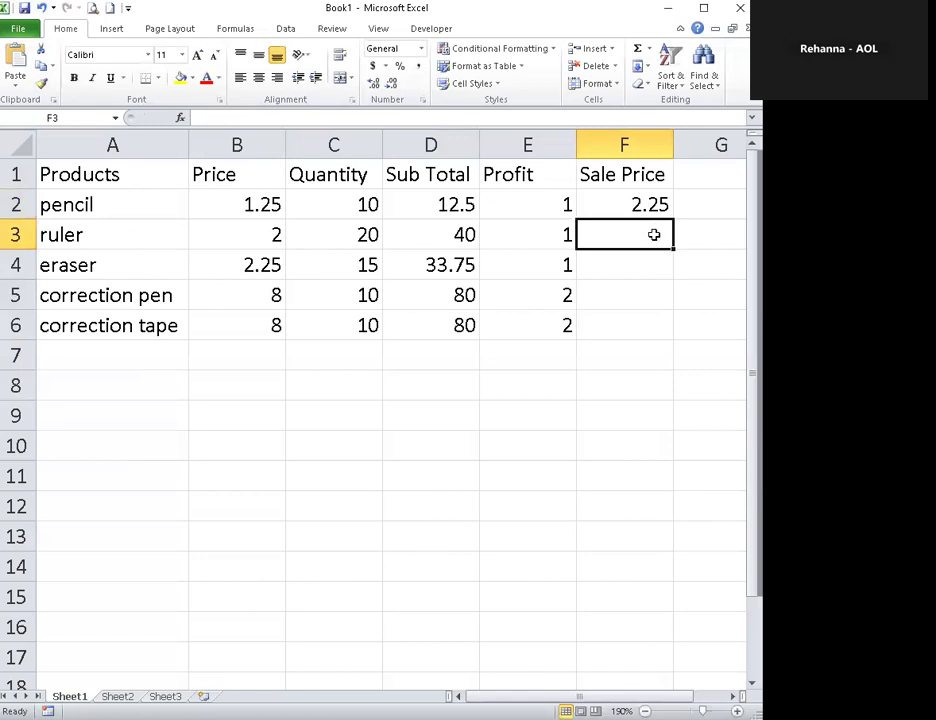
type("=")
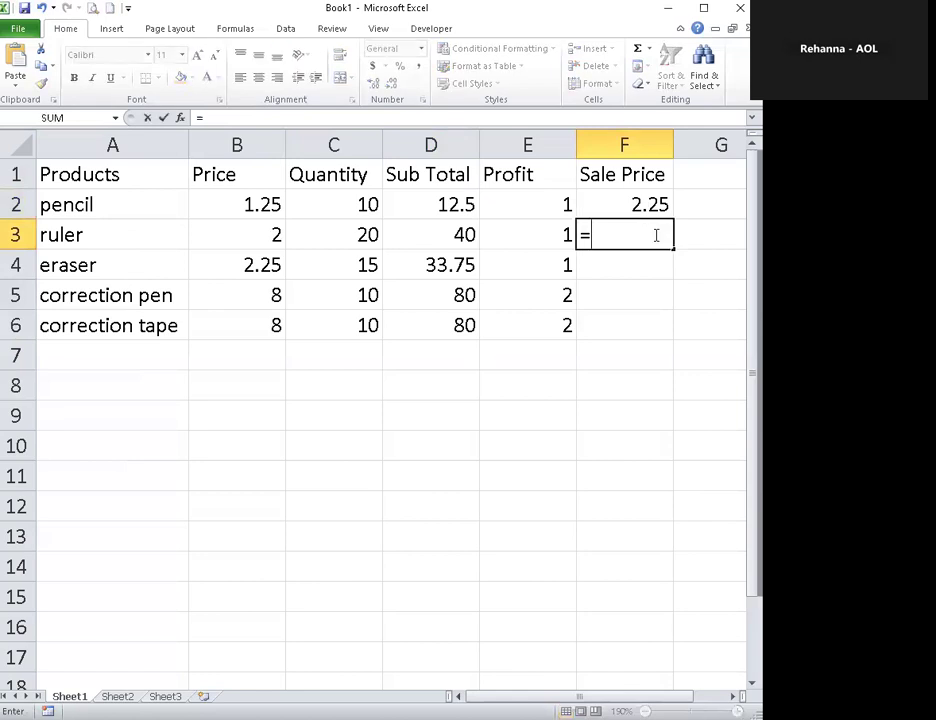
key("BackSpace")
left_click(613, 360)
- Autofill the sale price formula from F2 down to F6
left_click(634, 205)
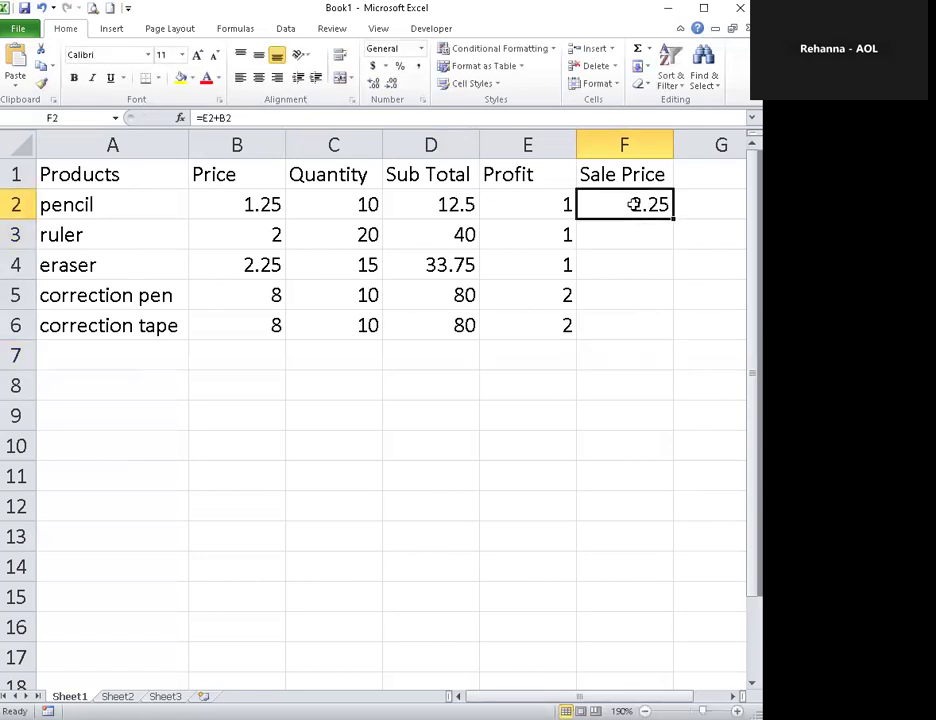
left_click_drag(674, 219, 662, 336)
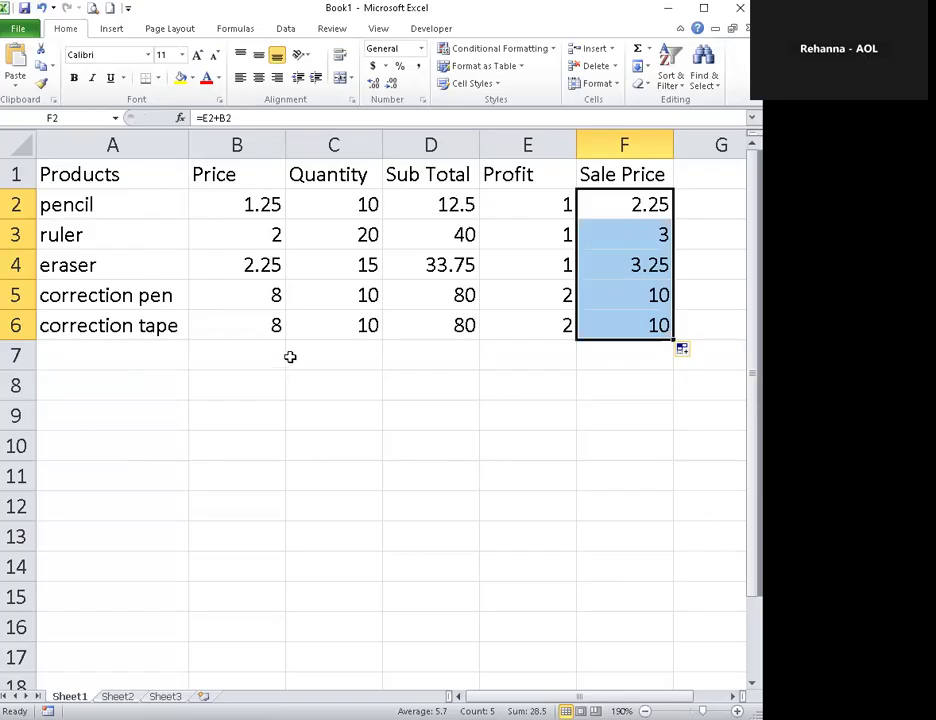
- Enter the label Total of Sub Totals in C7 below the quantities
left_click_drag(424, 210, 430, 322)
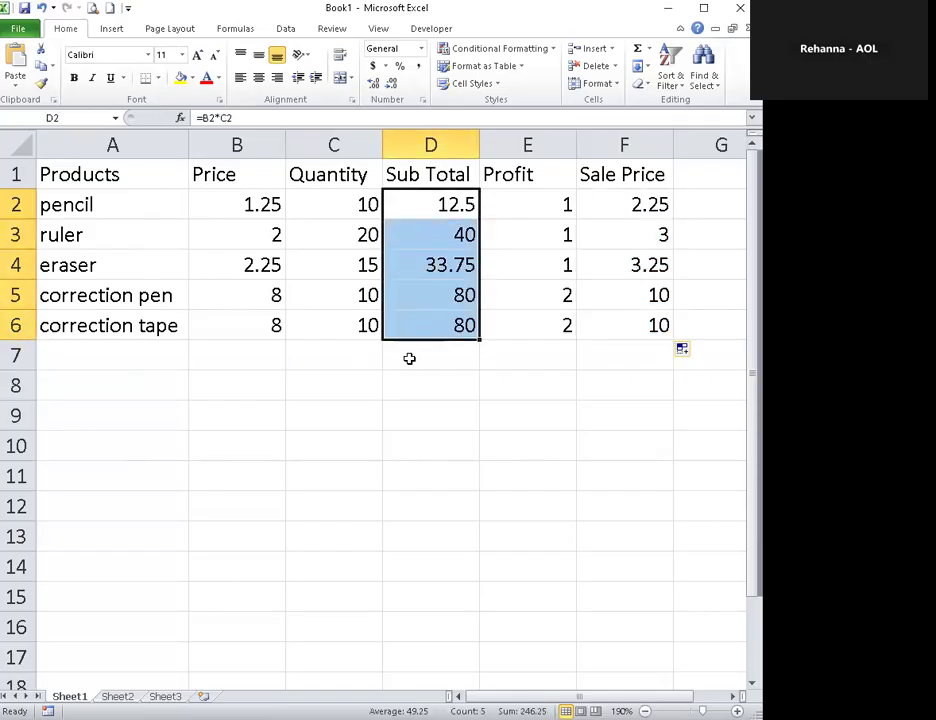
left_click(338, 358)
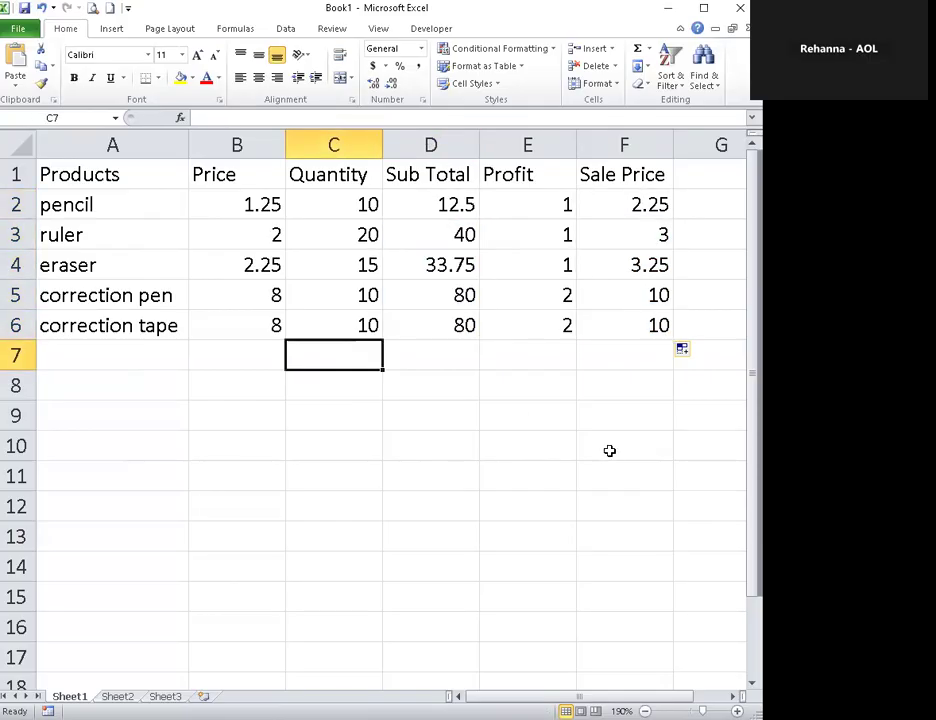
type("Total of")
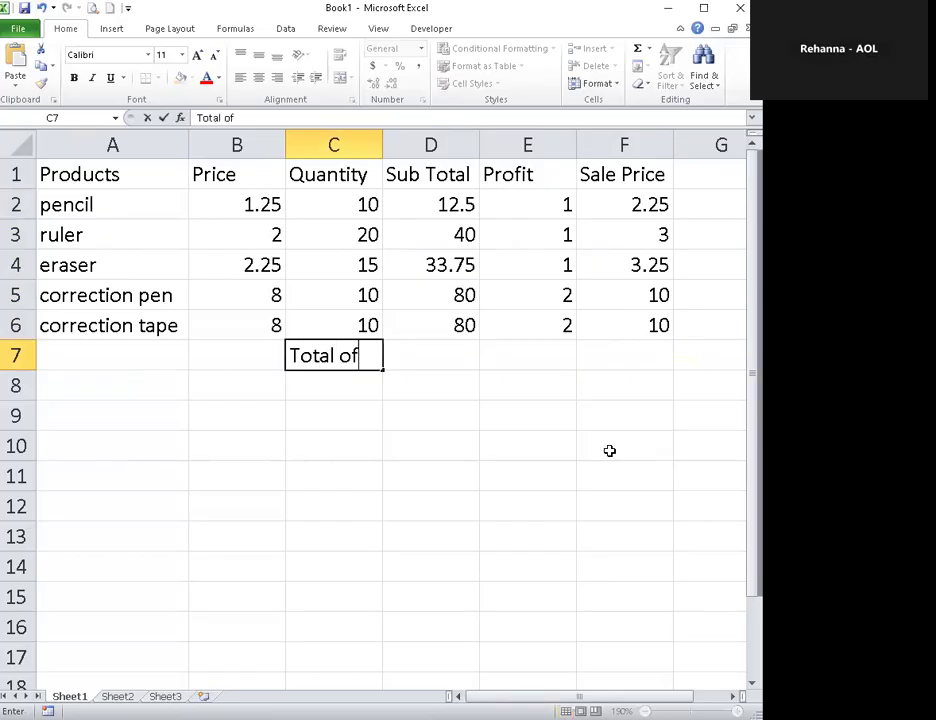
type(" Sub Totals")
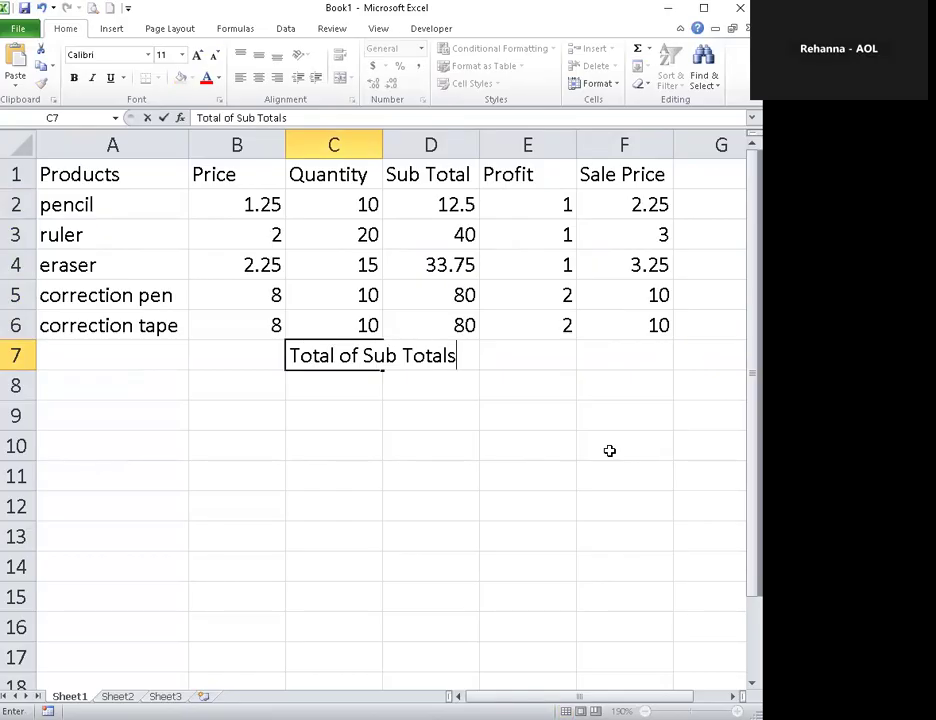
key("Return")
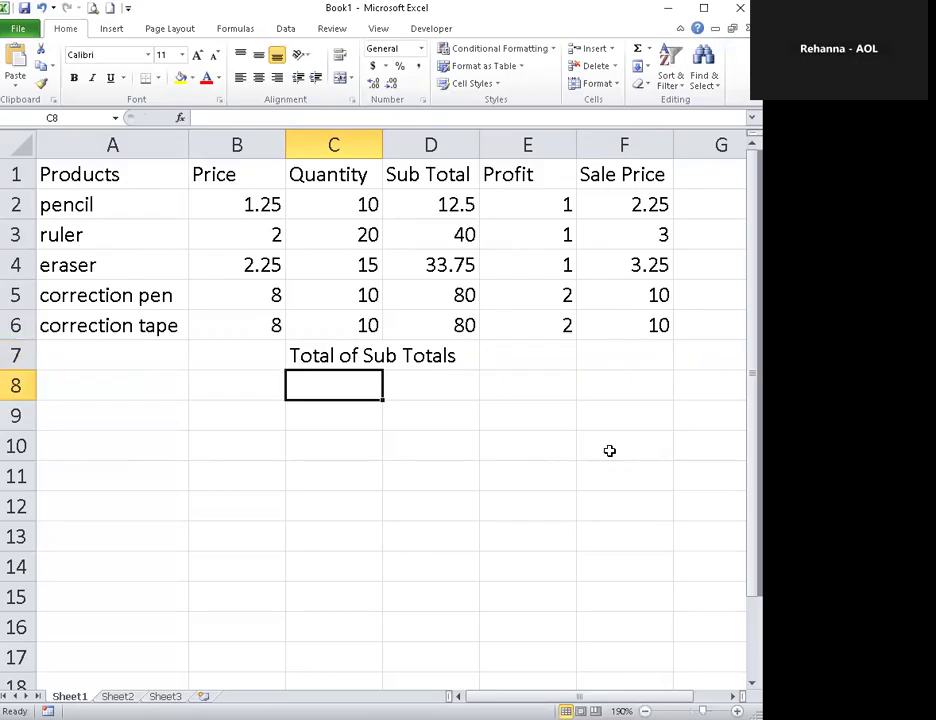
- Calculate the total of the sub totals in D7 with the formula =SUM(D2:D6)
left_click(333, 357)
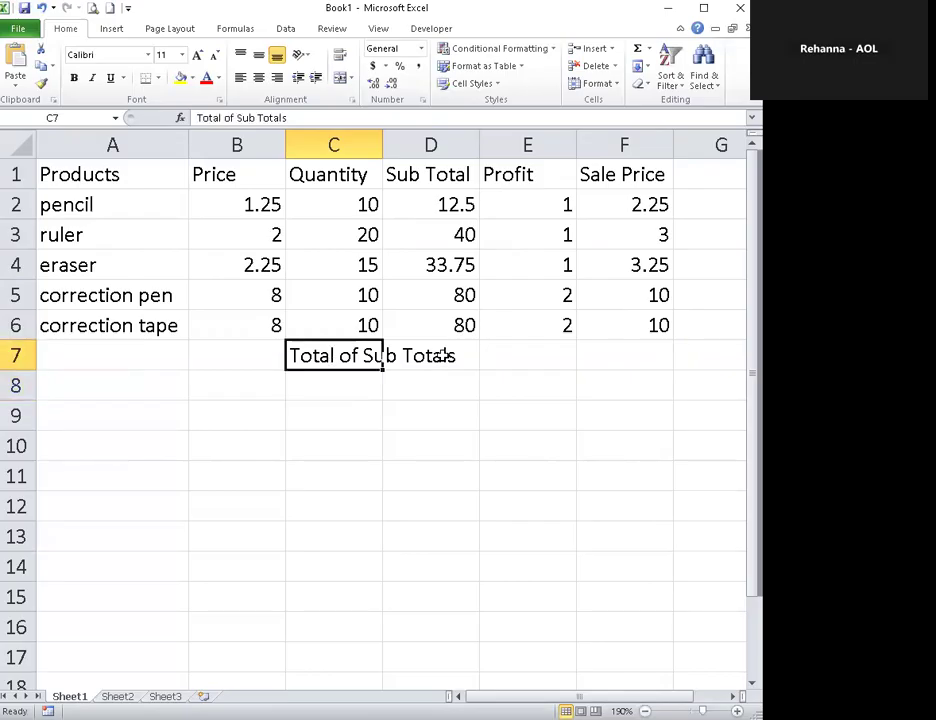
left_click(441, 357)
type("=")
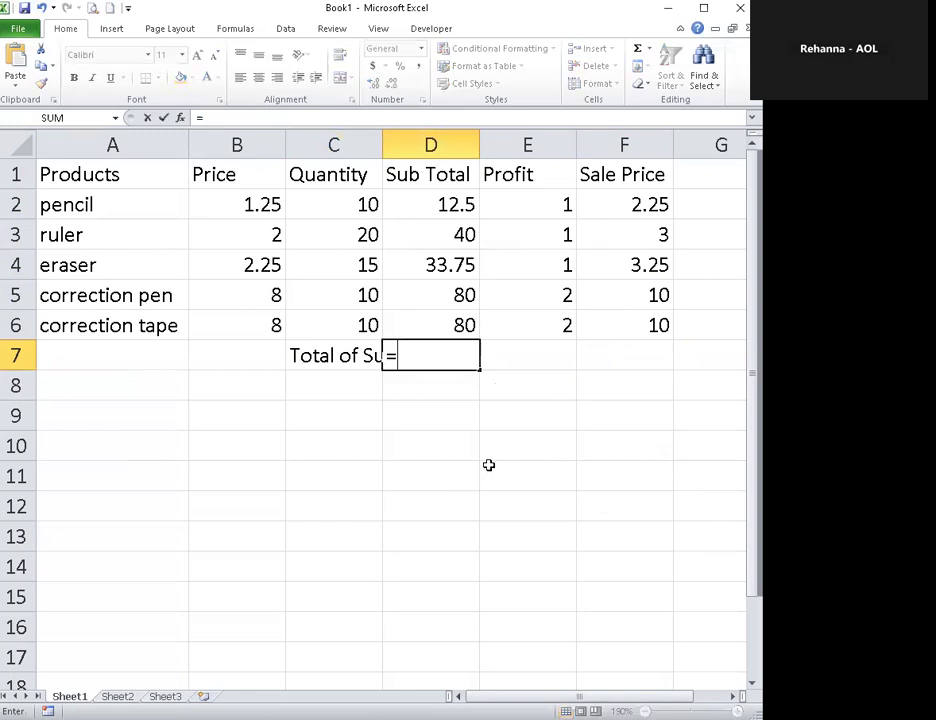
type("SUM(")
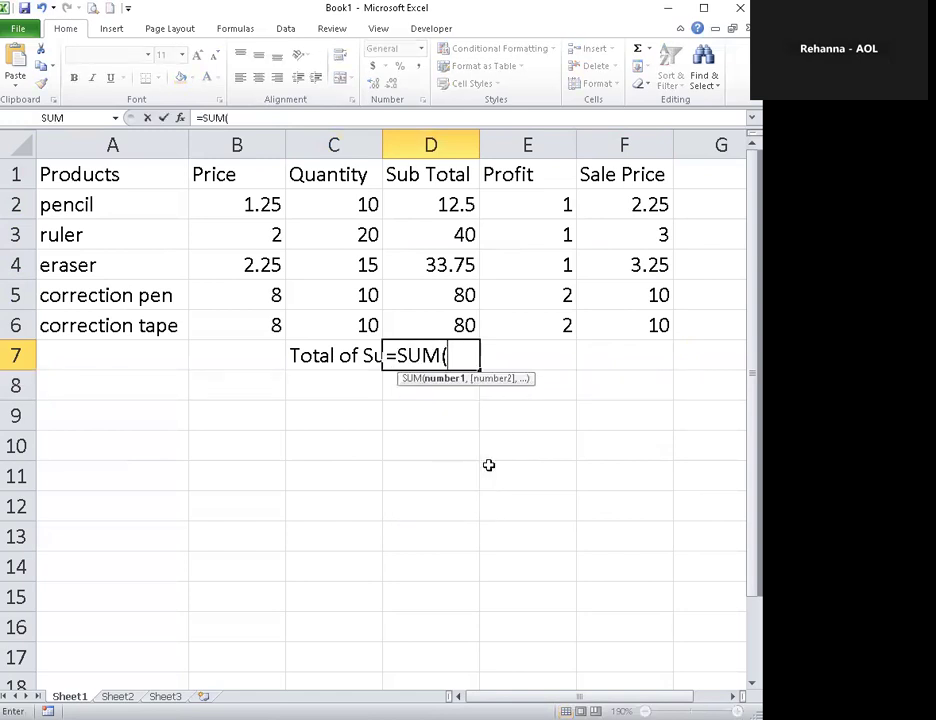
type("D2:")
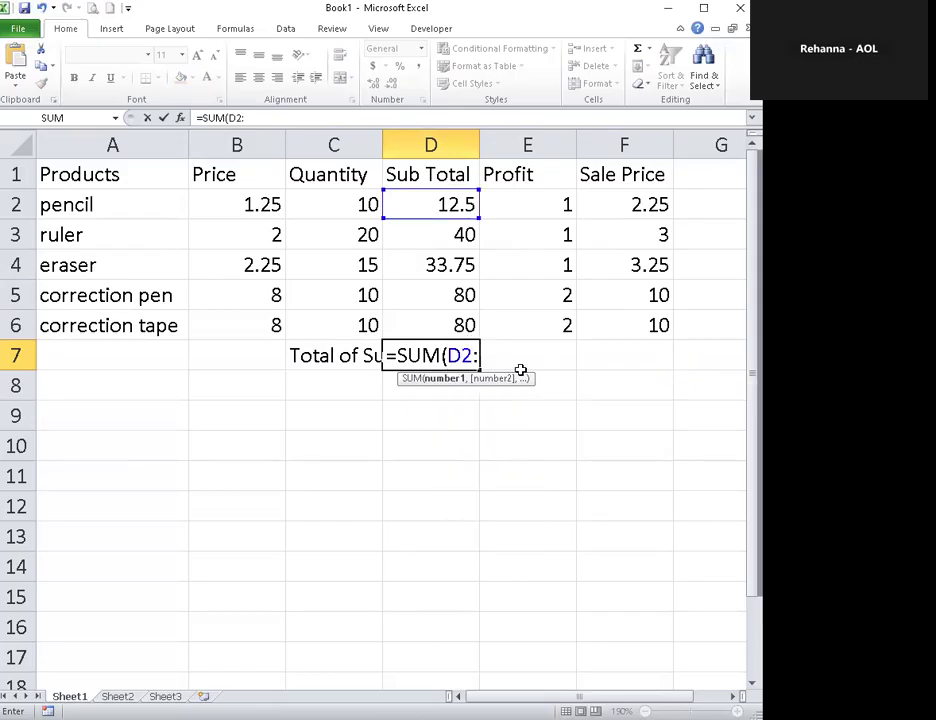
type("D6")
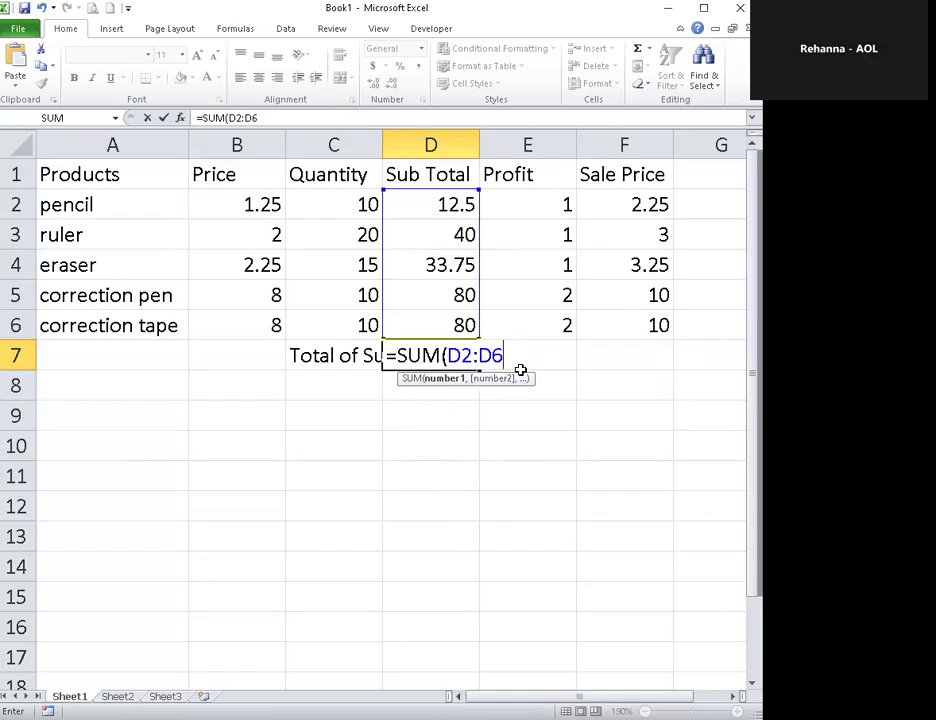
type(")")
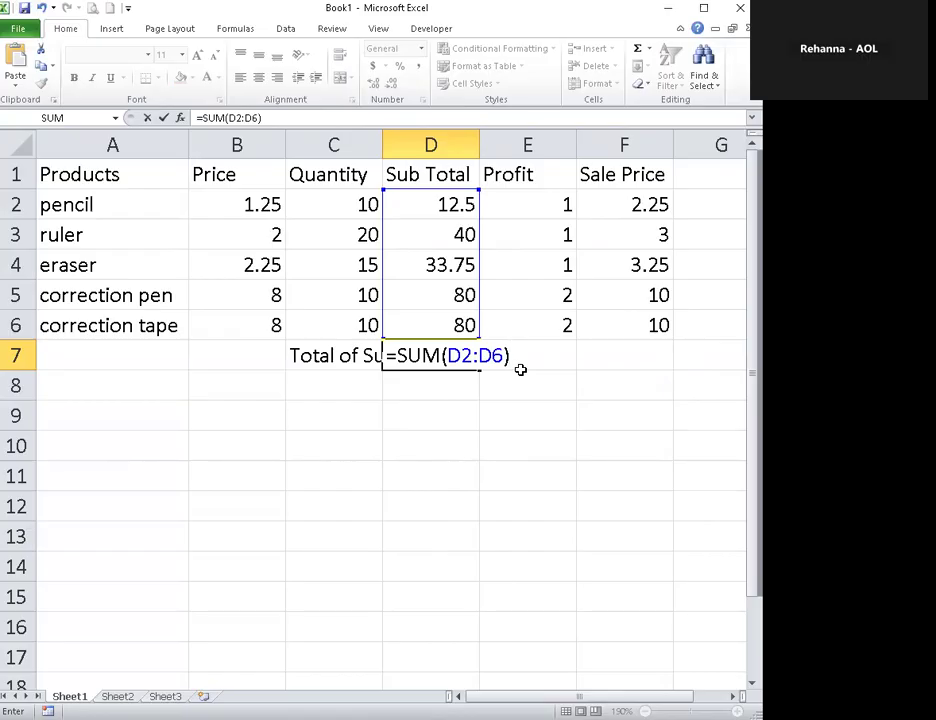
key("Return")
left_click(456, 353)
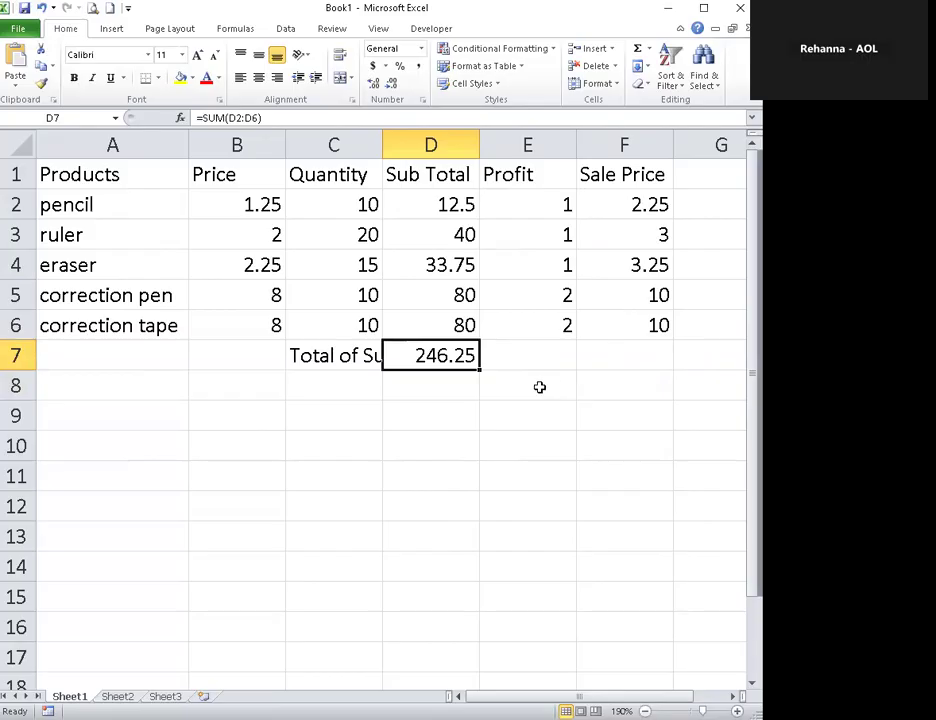
- Make column C slightly wider and wrap the text of the Total of Sub Totals label in C7
left_click(320, 356)
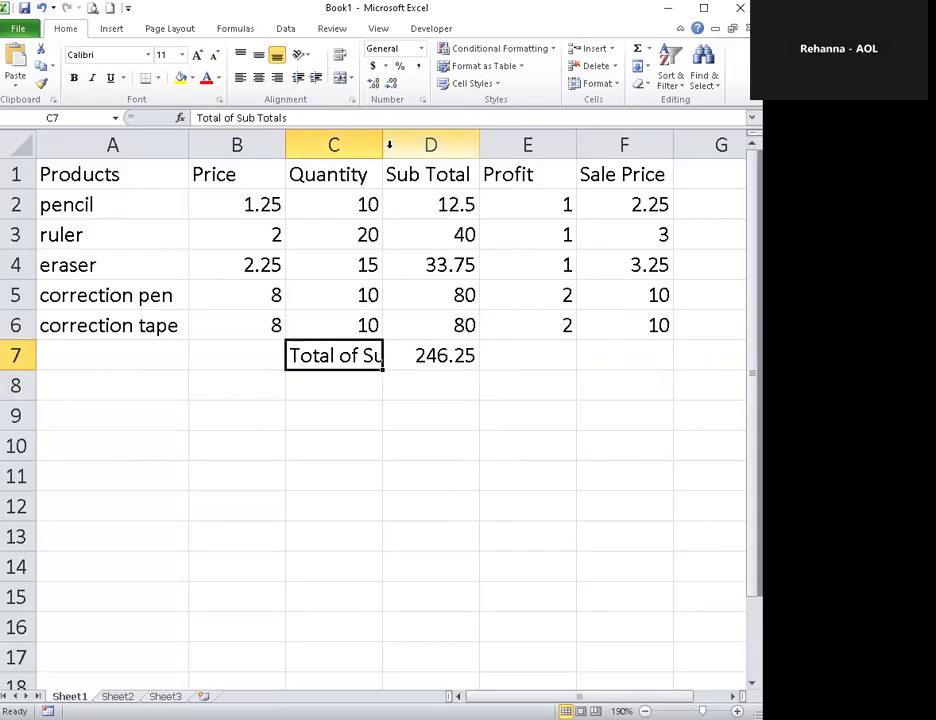
left_click_drag(382, 148, 443, 149)
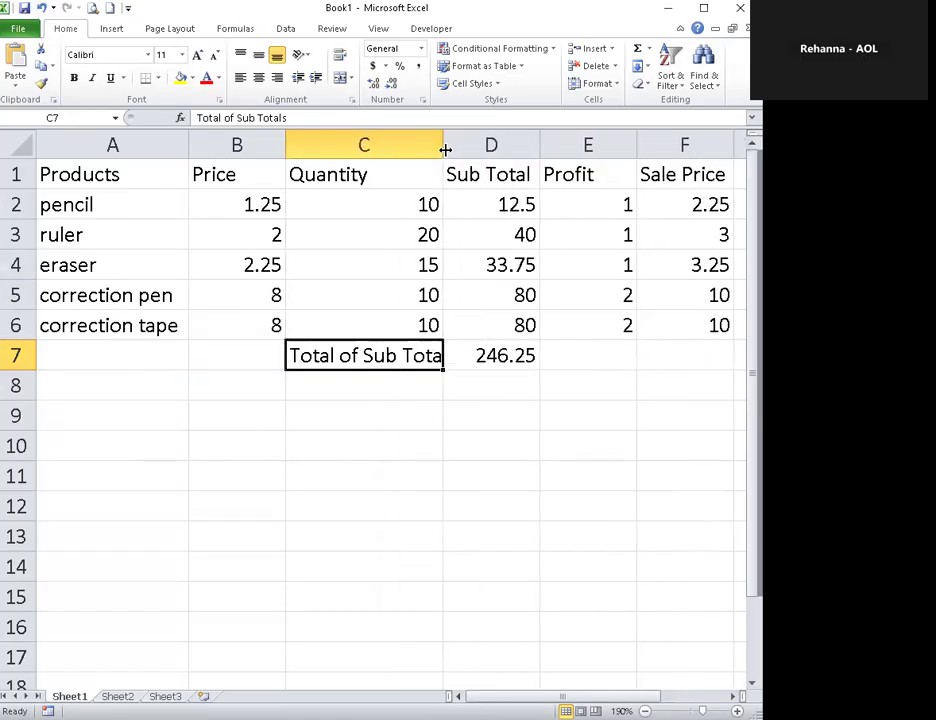
double_click(442, 143)
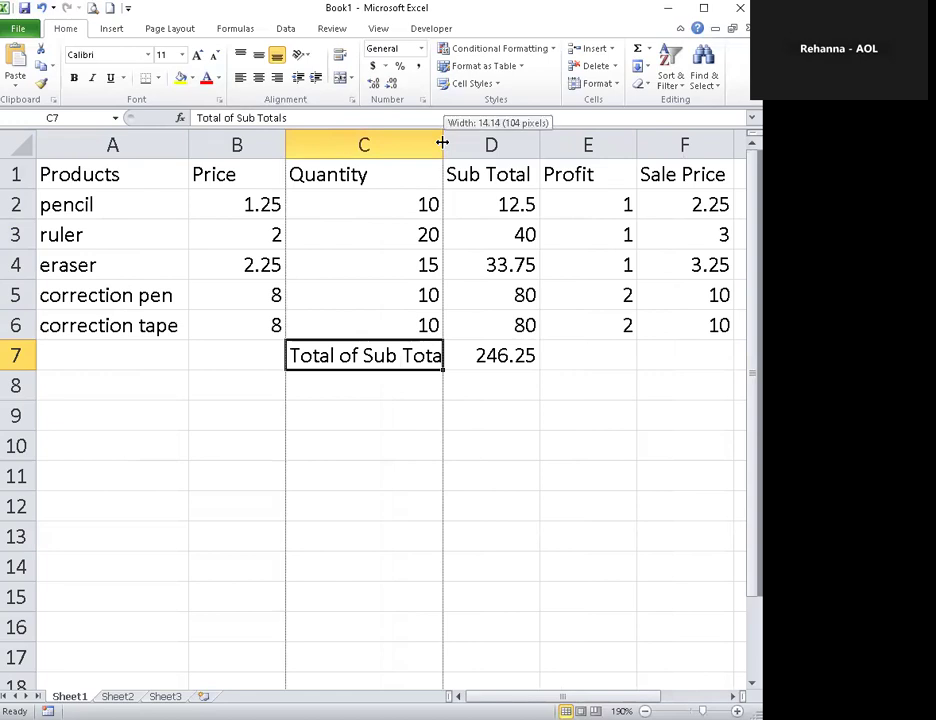
left_click_drag(474, 145, 390, 152)
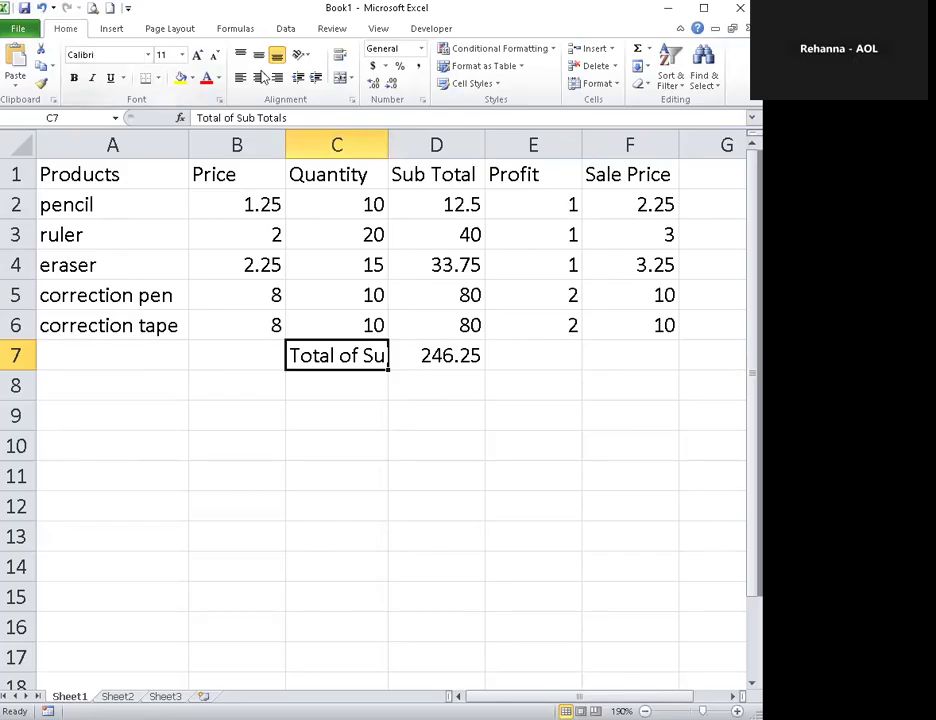
left_click(340, 56)
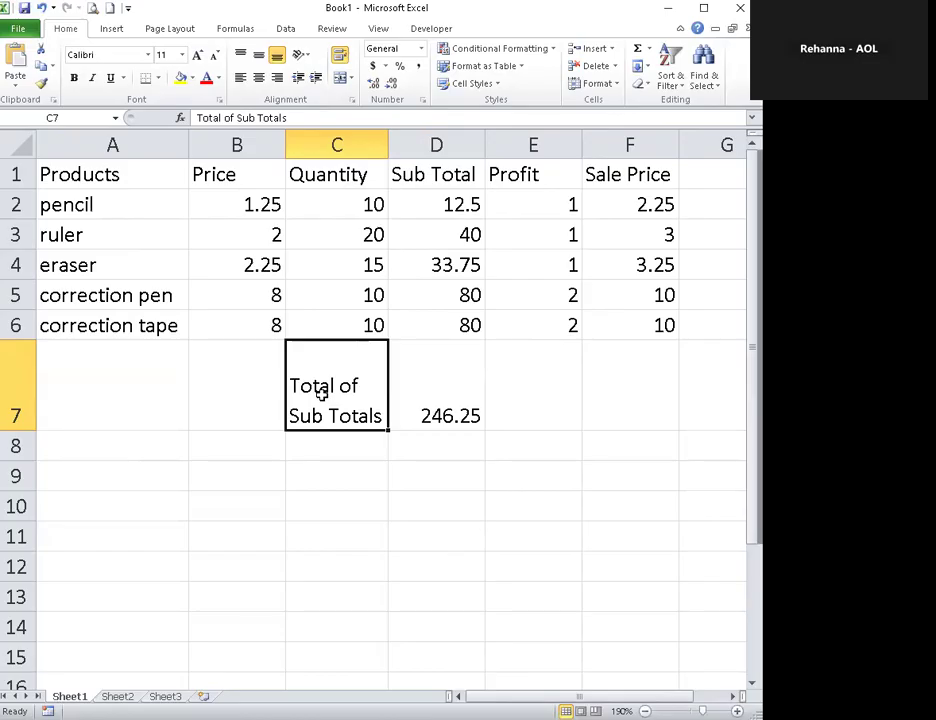
left_click(436, 482)
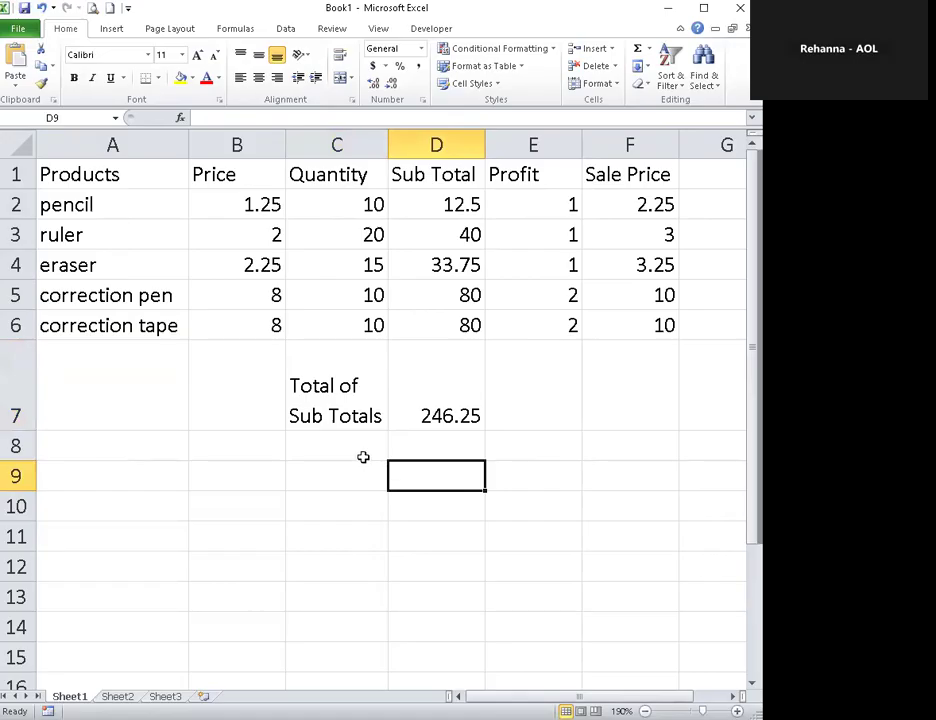
- Enter the label Average of Quantities in B8
left_click(240, 450)
type("Average of ")
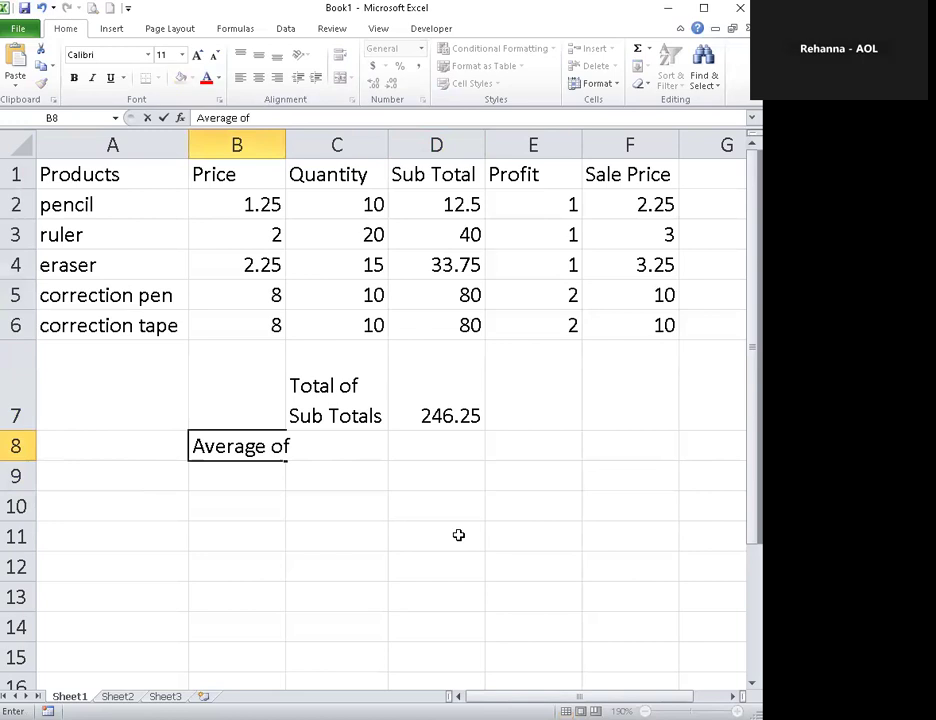
type("Quantities")
key("Return")
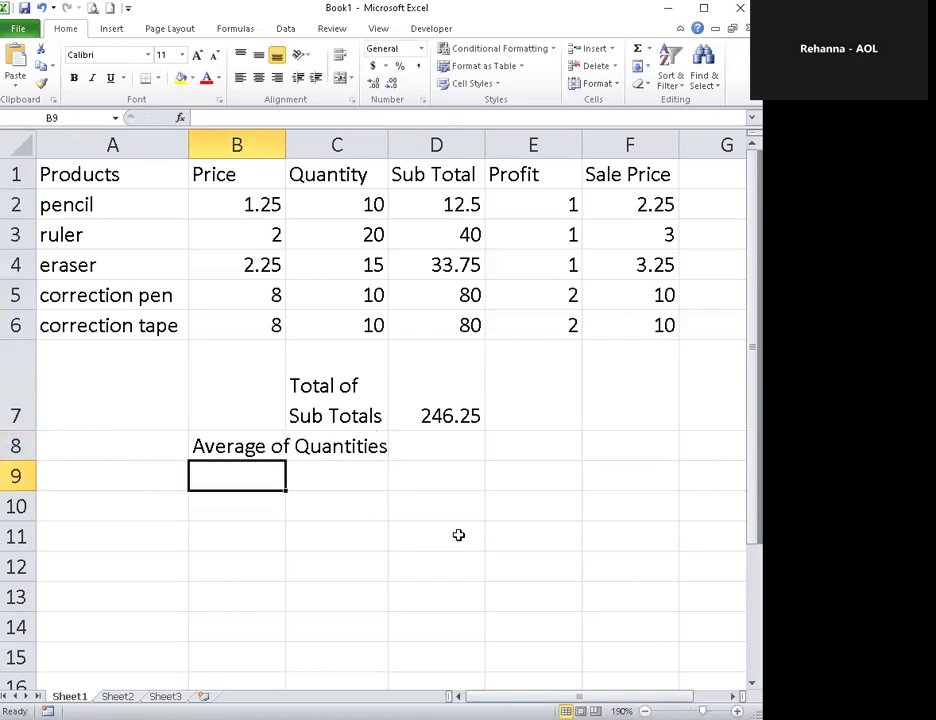
- Wrap the Average of Quantities label in B8, widening column B slightly and reducing row 8's height to fit two lines
left_click(268, 446)
left_click(338, 55)
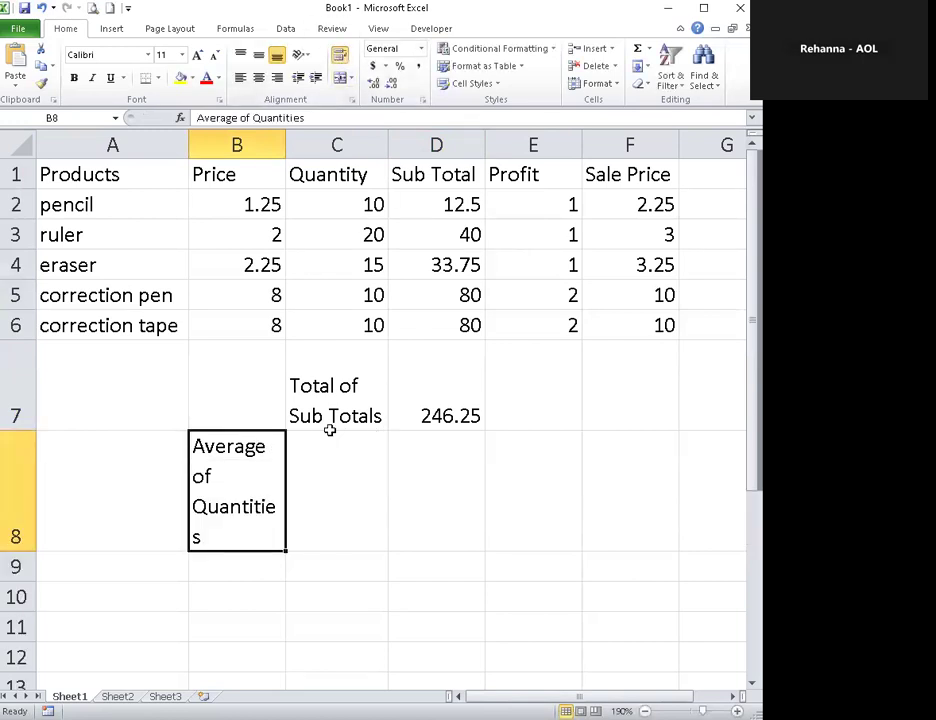
left_click_drag(286, 145, 295, 145)
left_click_drag(16, 549, 16, 508)
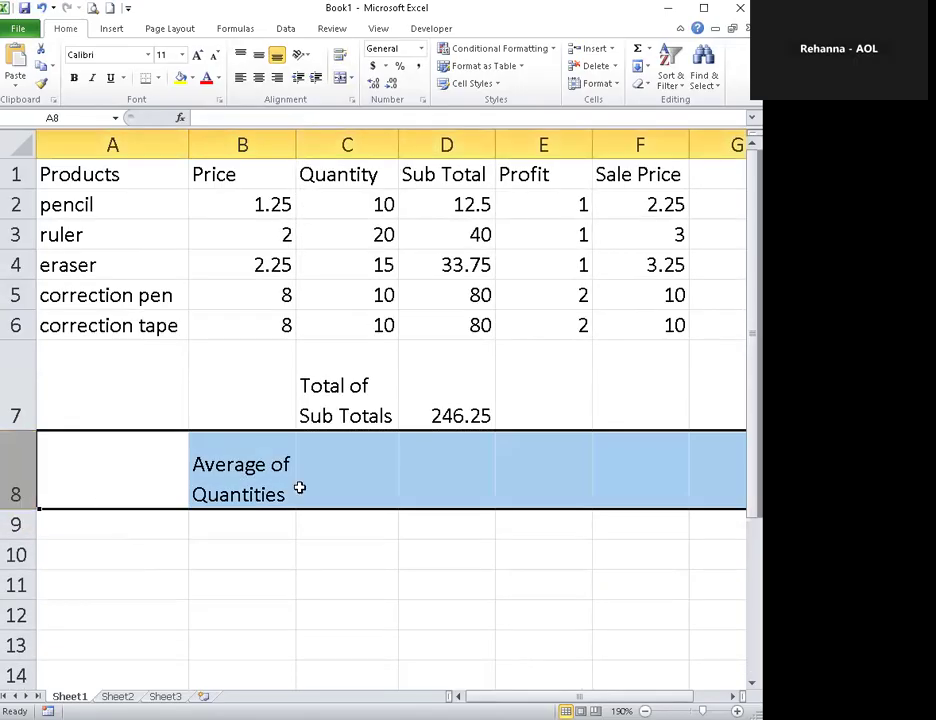
left_click(300, 487)
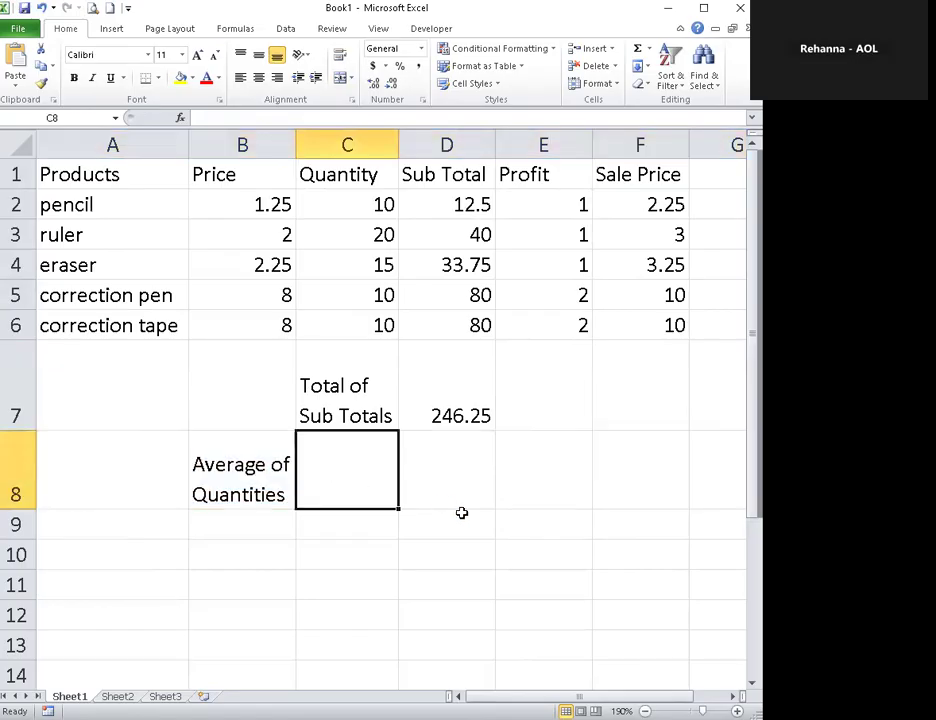
left_click(240, 553)
mouse_move(17, 516)
left_mouse_down()
mouse_move(17, 508)
mouse_move(17, 556)
mouse_move(16, 494)
left_mouse_up()
- Calculate the average quantity in C8 with the formula =AVERAGE(C2:C6)
left_click(341, 477)
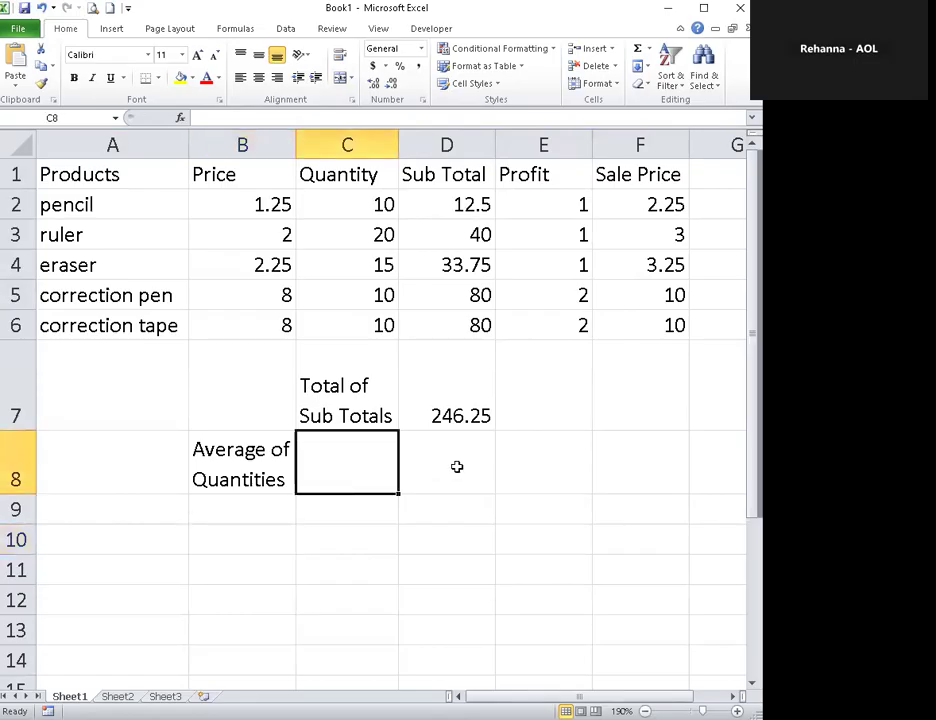
type("=")
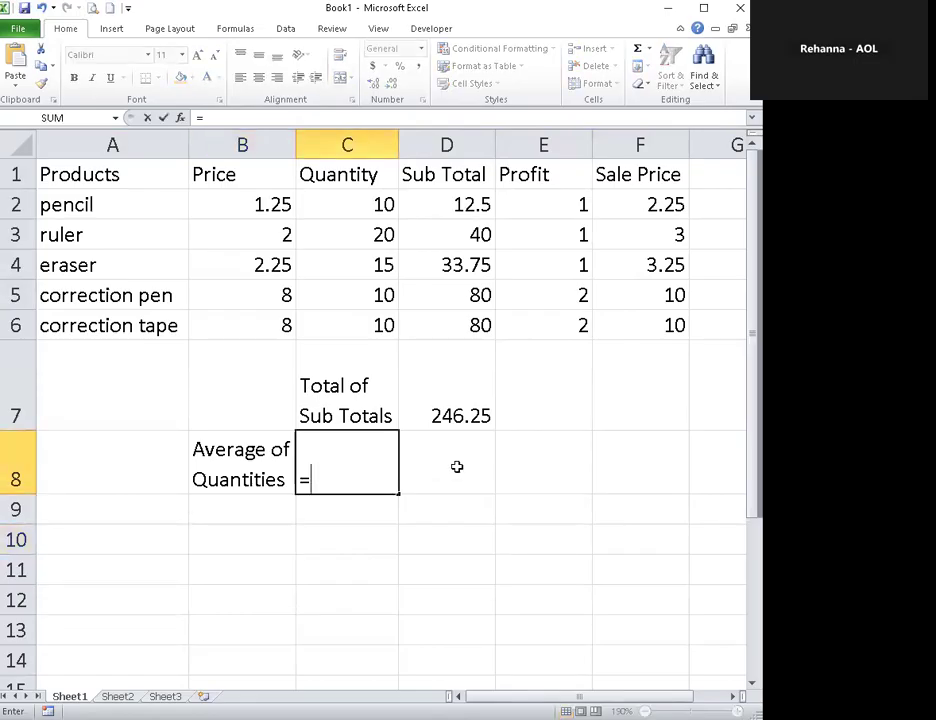
type("AVE")
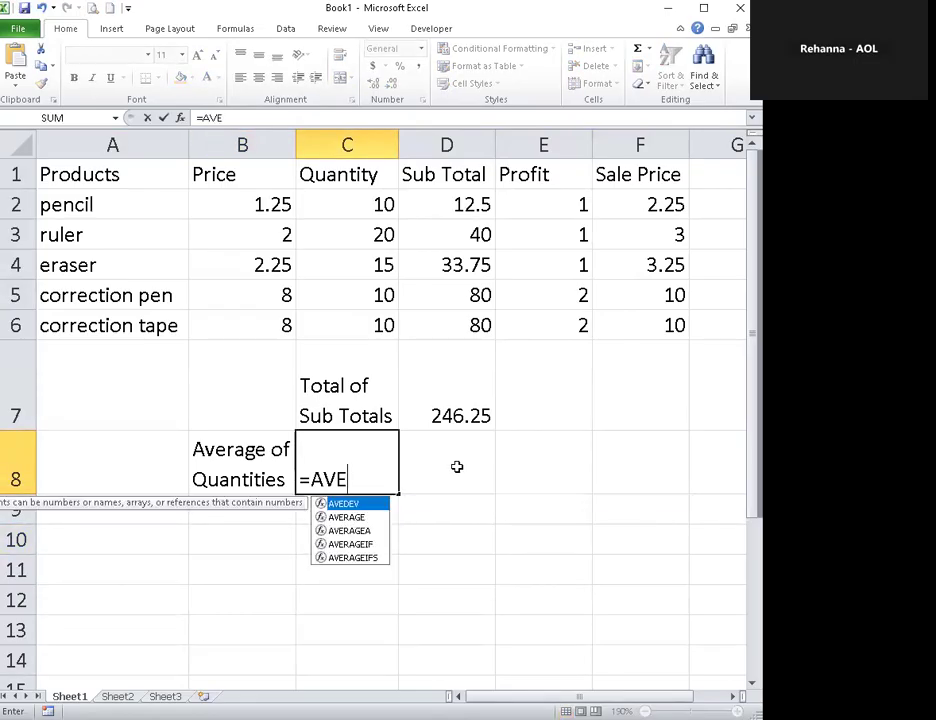
type("RAGE(")
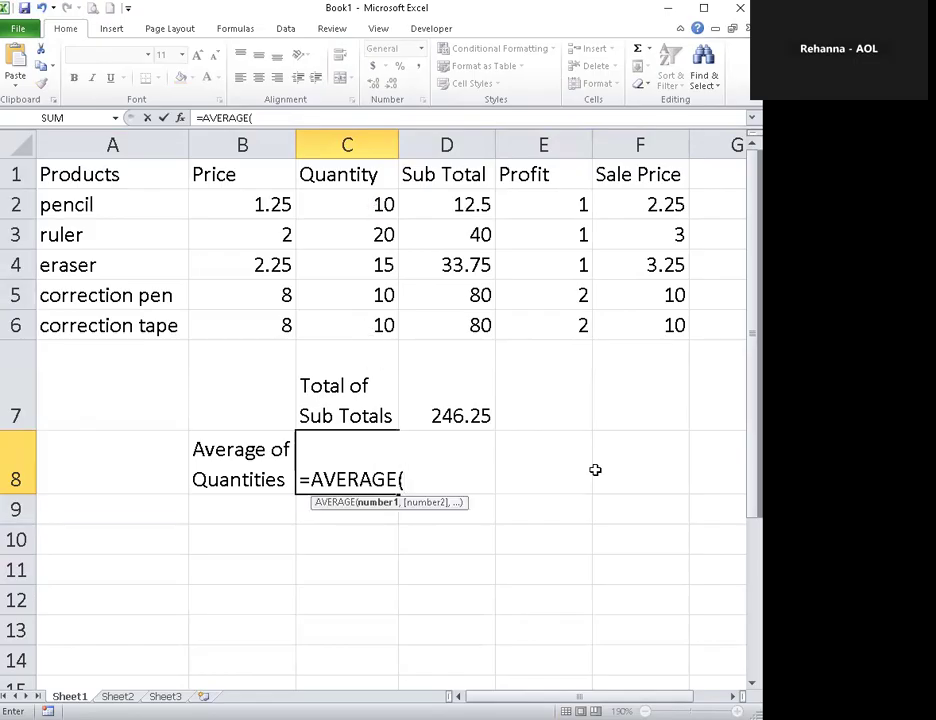
type("C2:C")
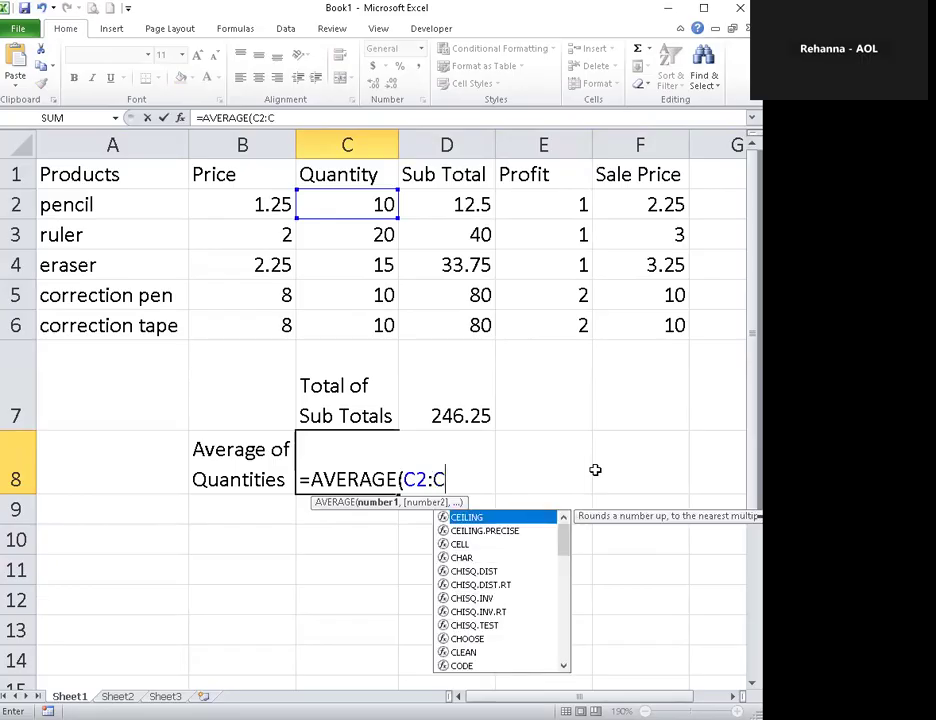
type("6)")
key("Return")
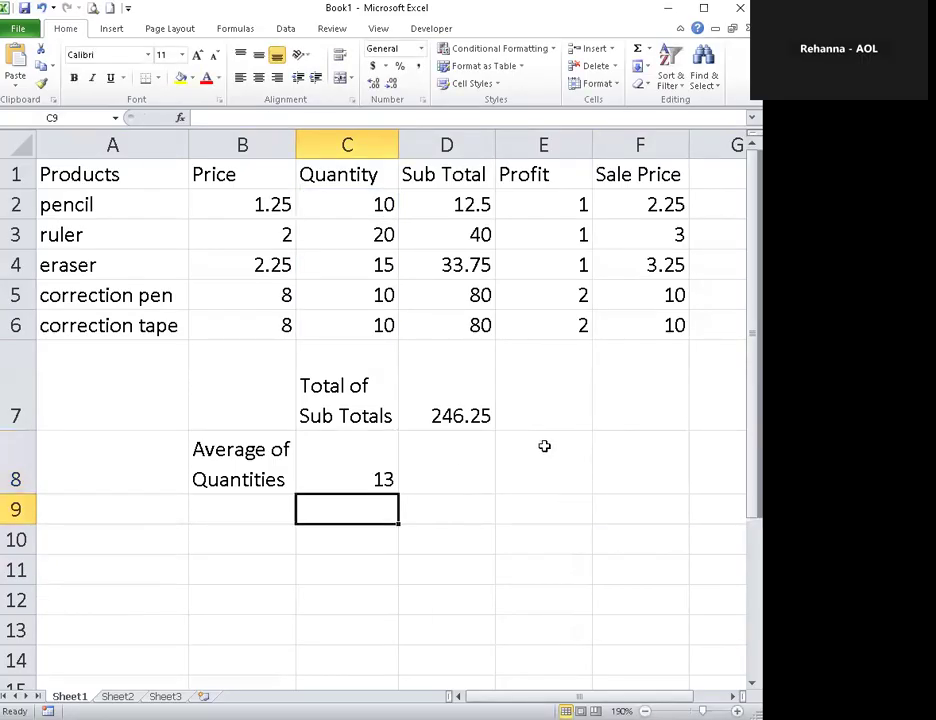
- Enter the labels Largest Sale Price in E7 and Smallest Sale Price in E8
left_click(566, 381)
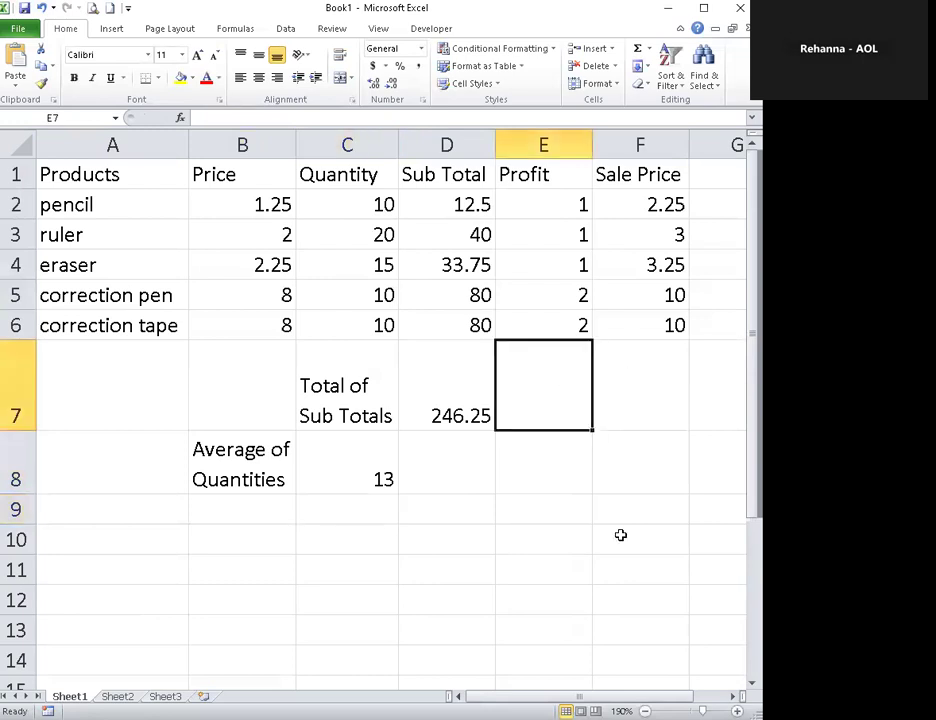
type("Largest")
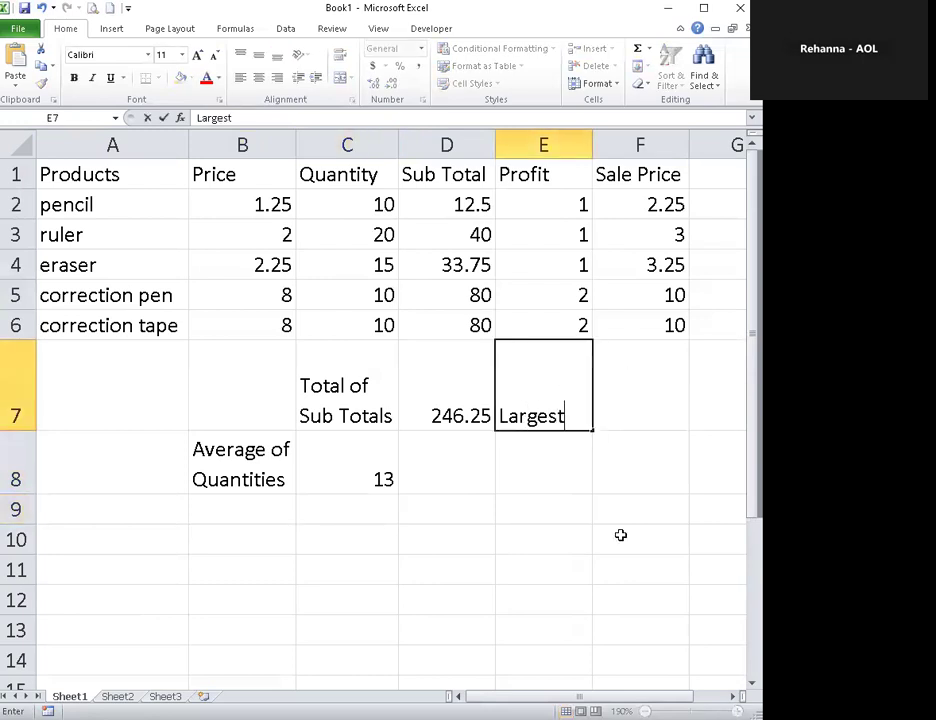
type(" Sale Price")
key("Return")
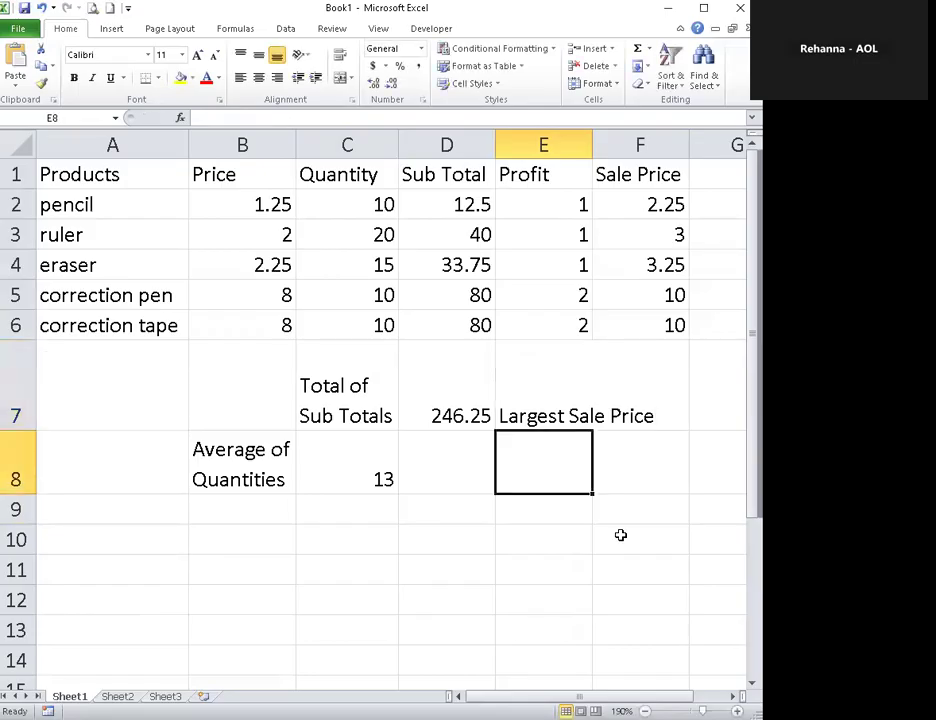
type("Smallest")
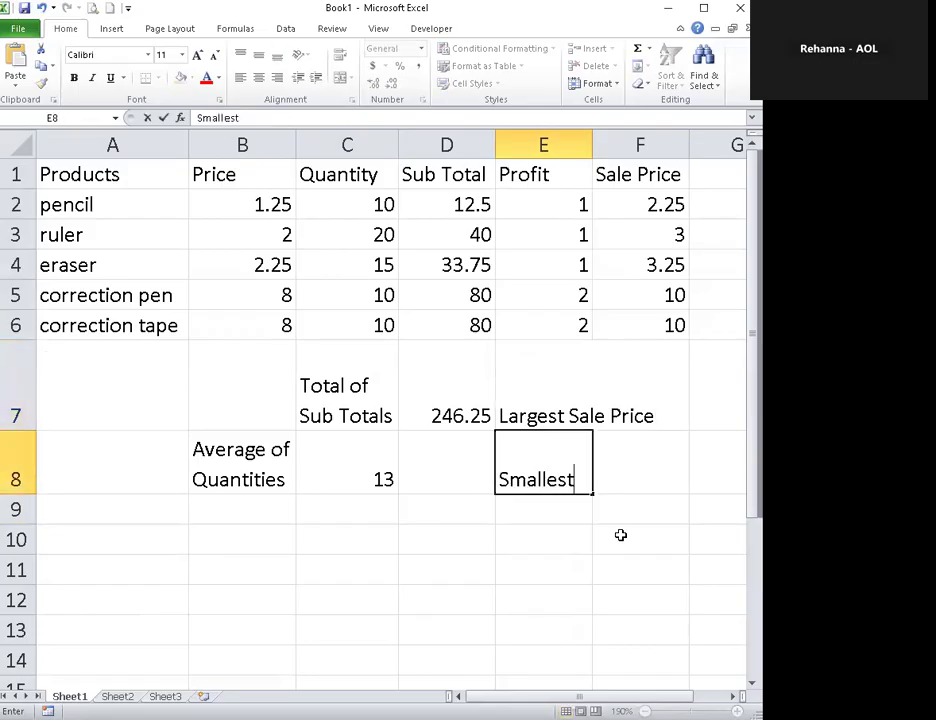
type(" Sale Price")
key("Return")
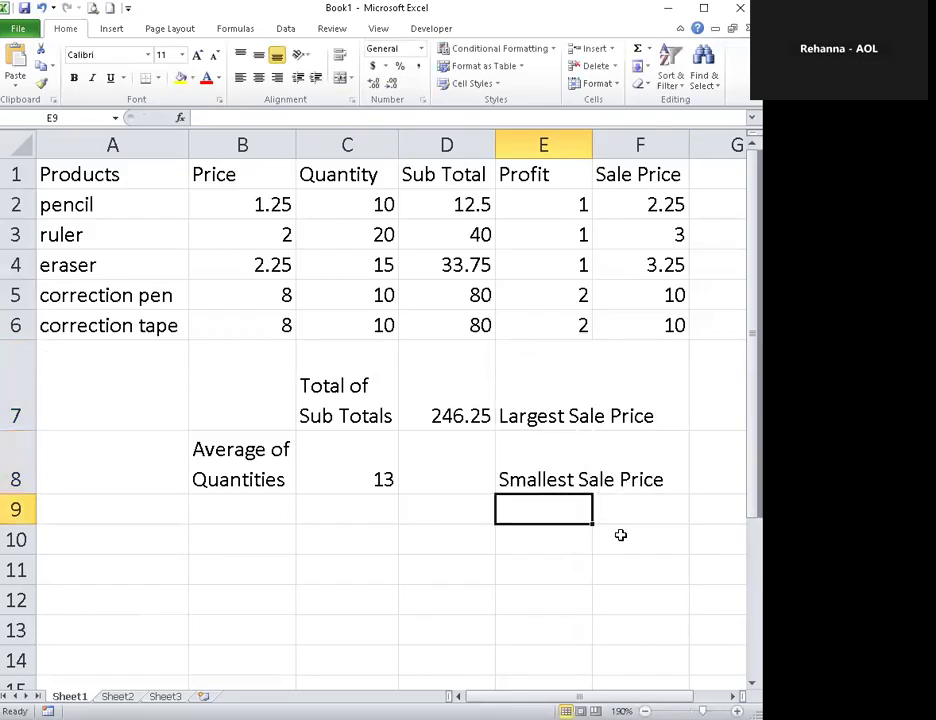
- Wrap the text of the labels in E7:E8 and calculate the largest sale price in F7 with the formula =MAX(F2:F6)
left_click_drag(552, 388, 547, 454)
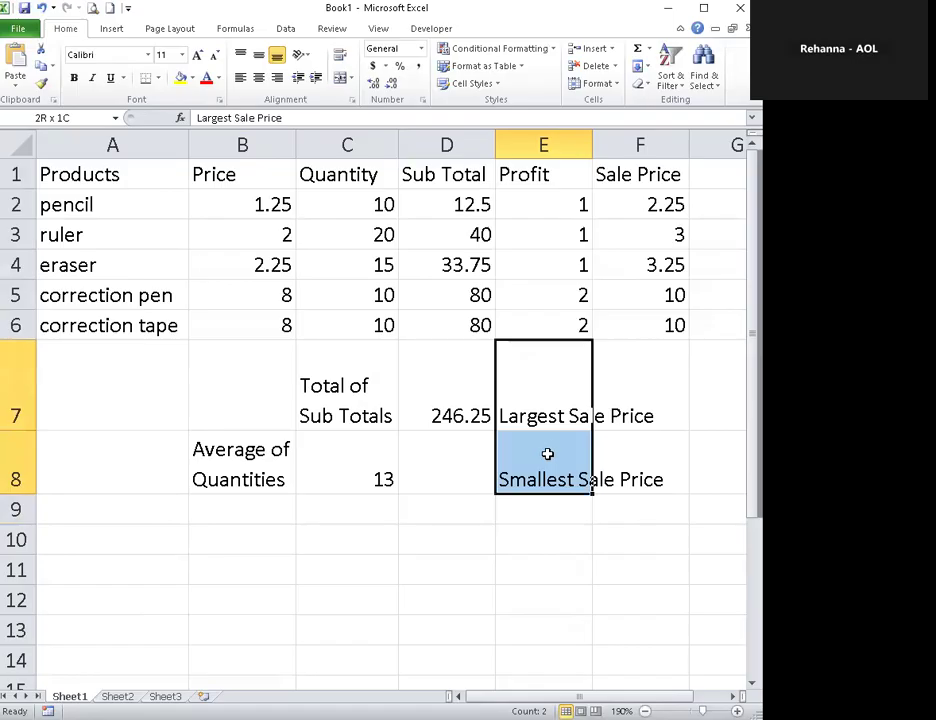
left_click(340, 54)
left_click(662, 414)
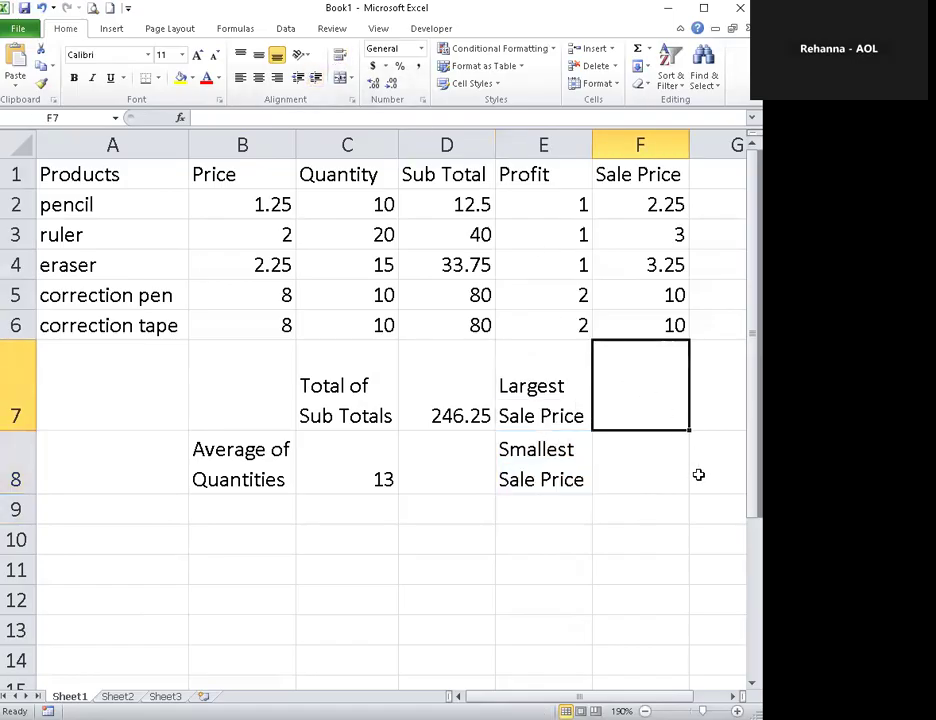
type("=MAX(")
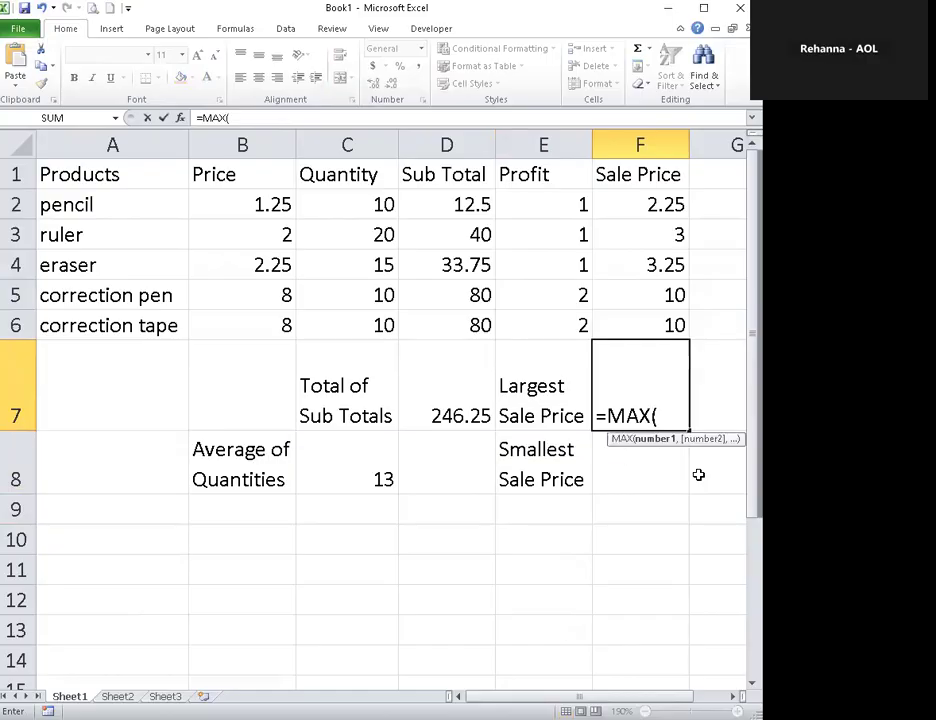
type("F2:")
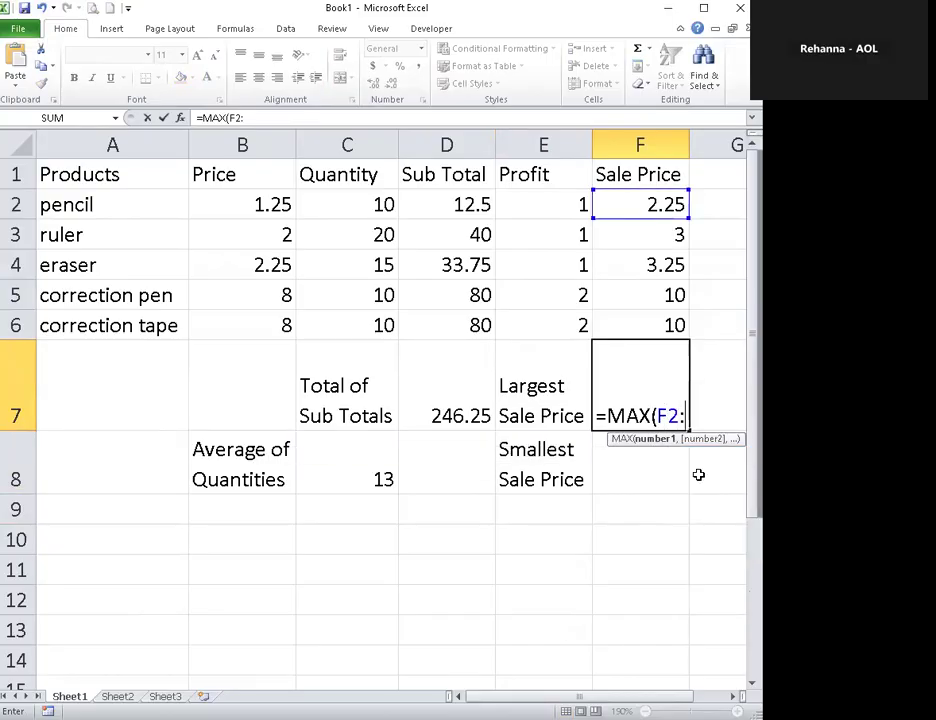
type("F6)")
key("Return")
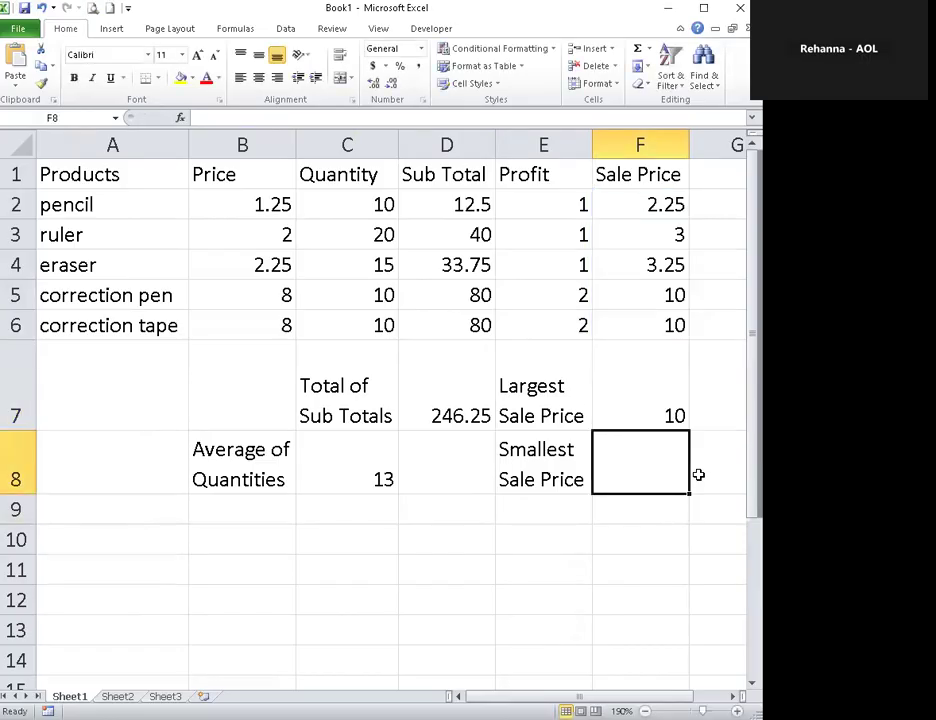
- Calculate the smallest sale price in F8 with the formula =MIN(F2:F6)
type("=")
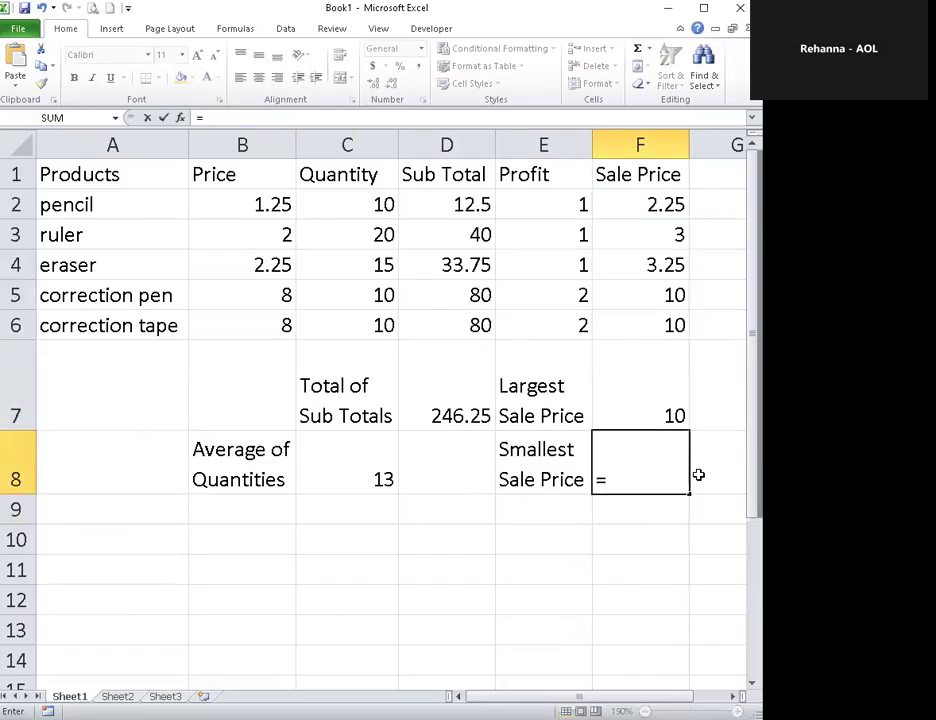
type("MIN(")
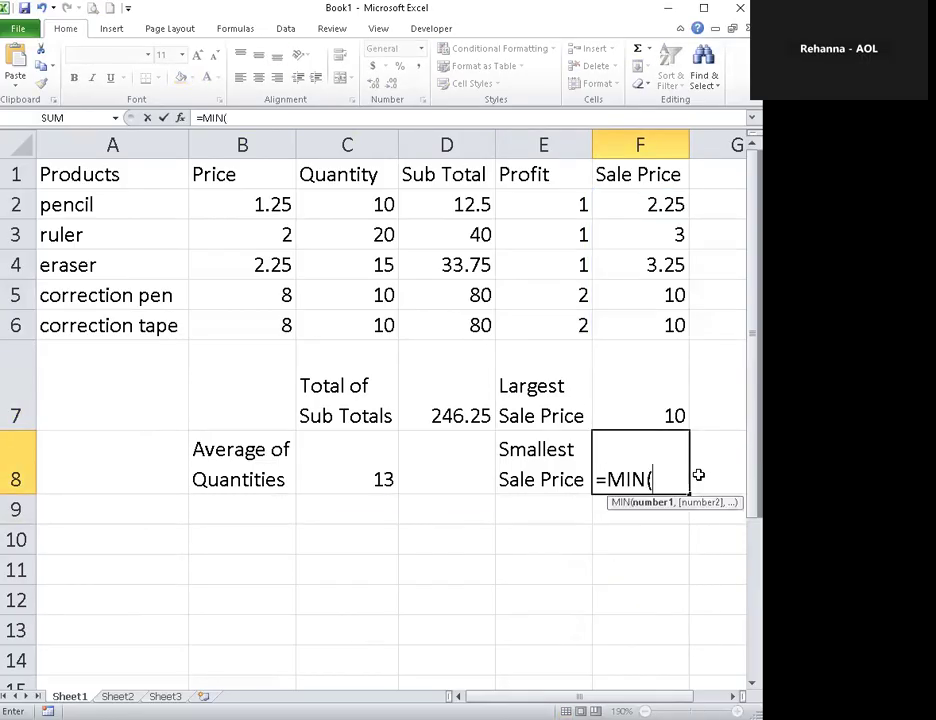
type("F2:F&")
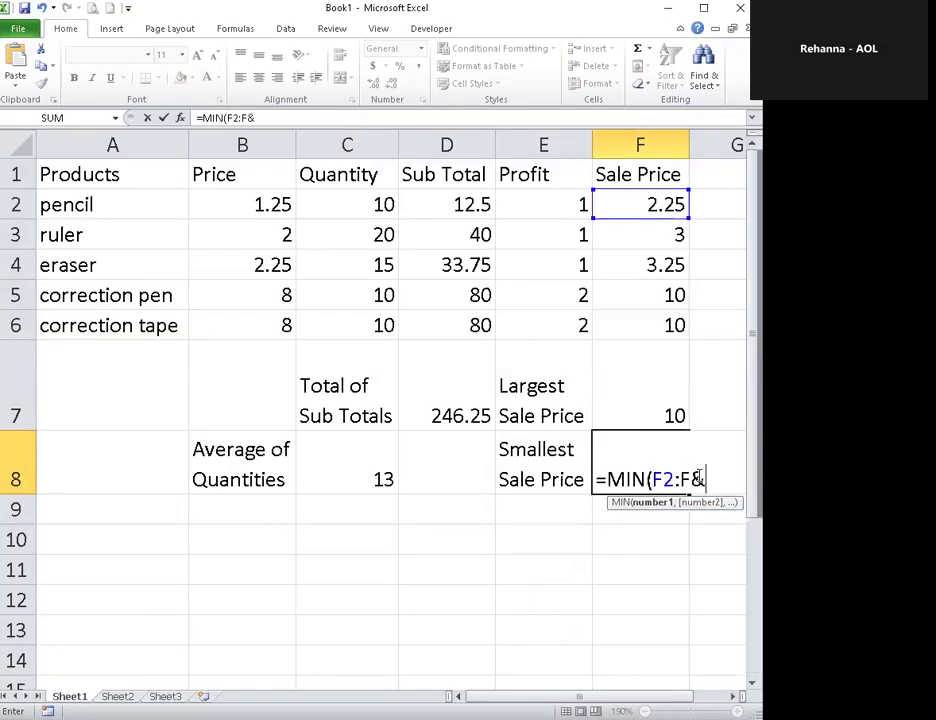
key("BackSpace")
type("7)")
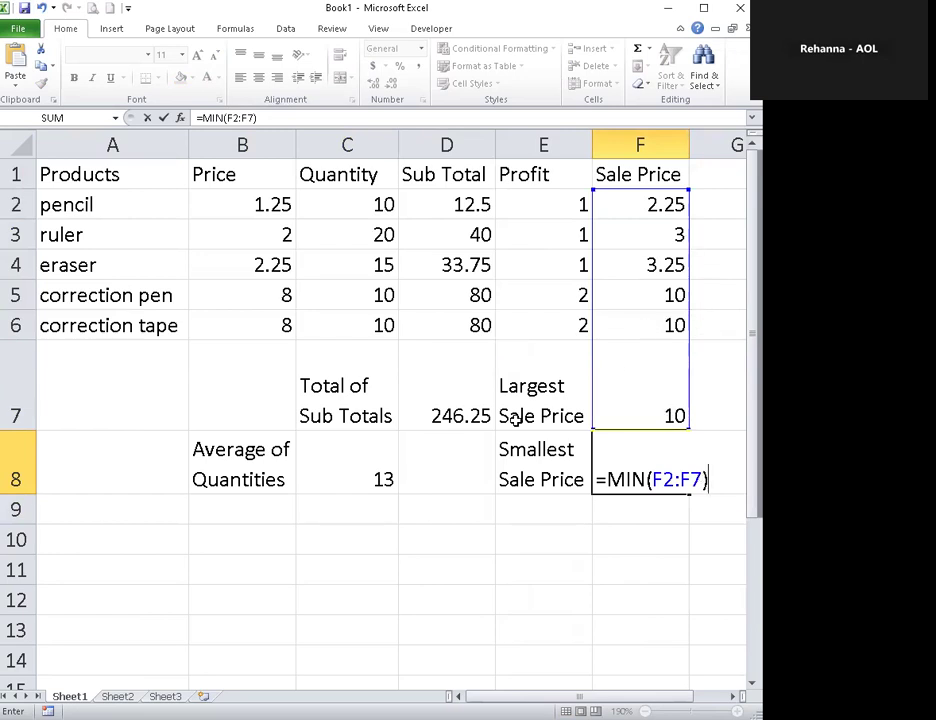
left_click(704, 480)
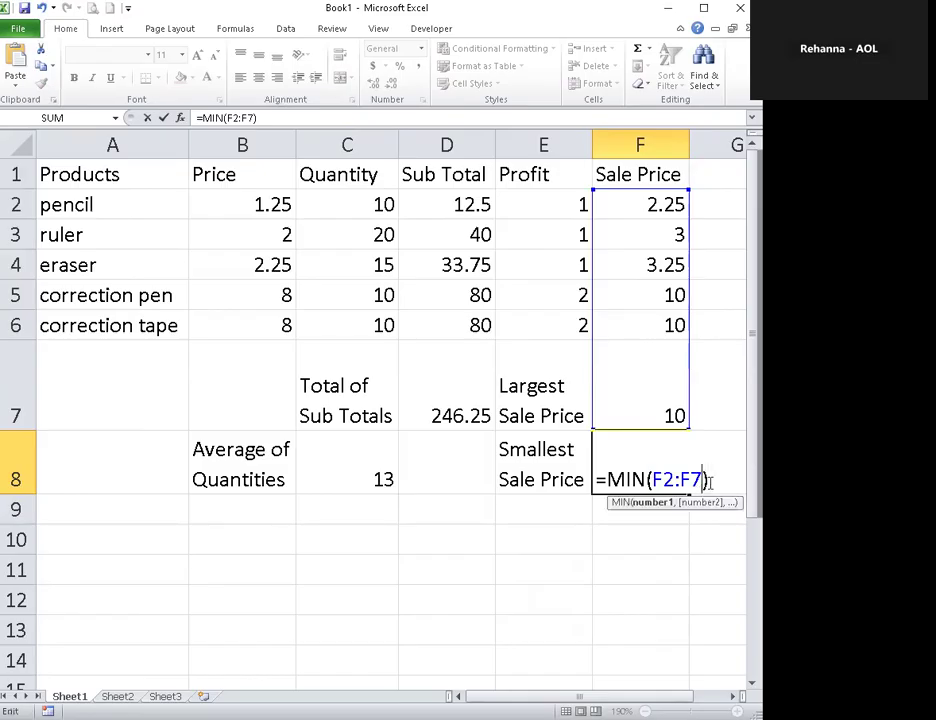
key("BackSpace")
type("6")
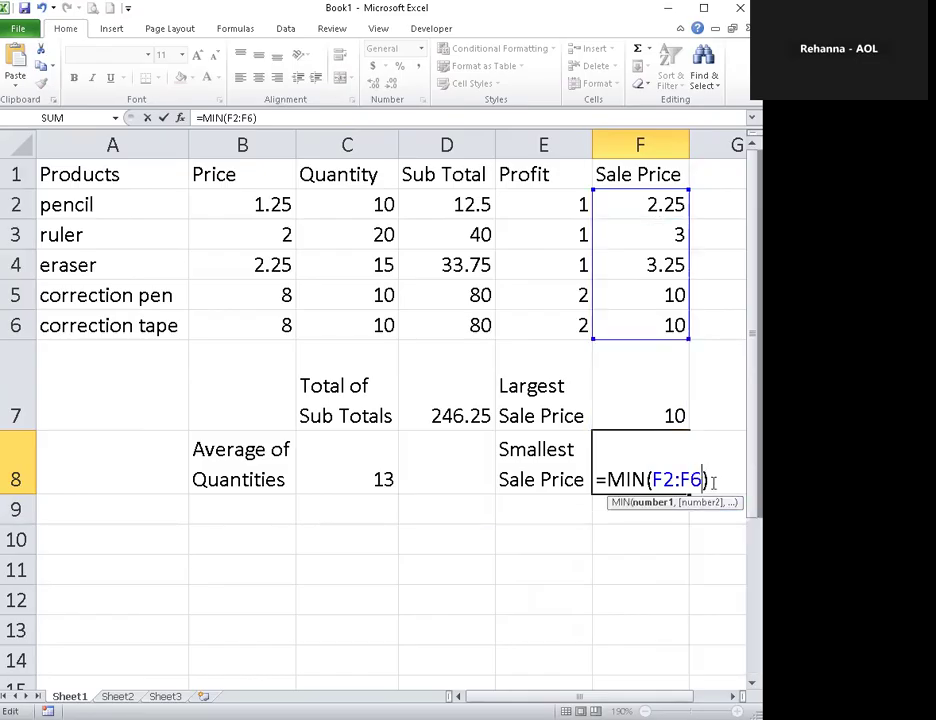
key("Return")
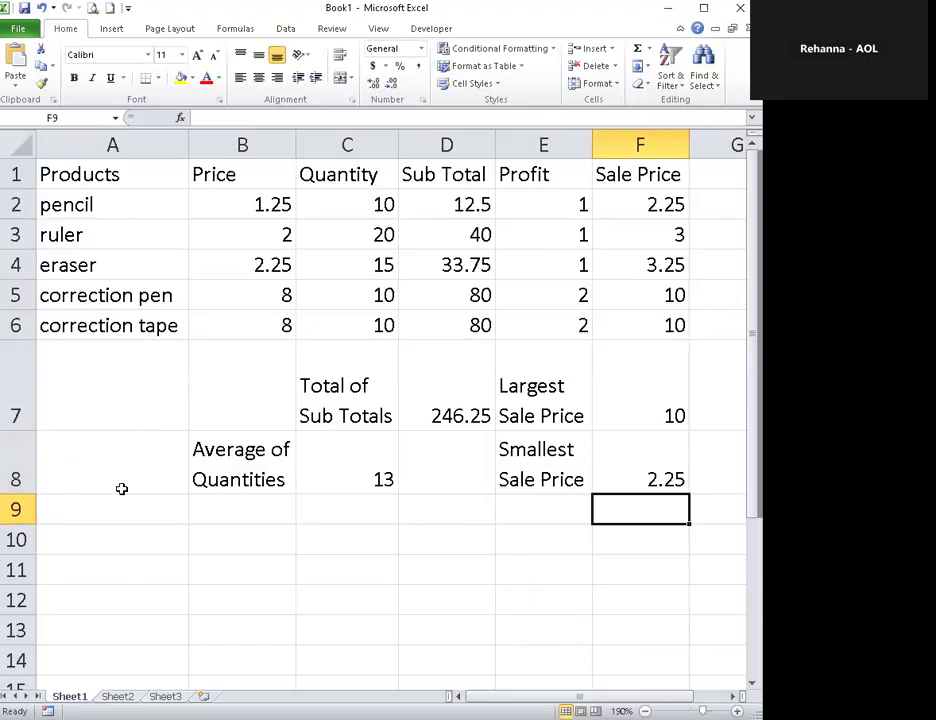
- Enter the label Number of Products in A7 and wrap its text
left_click(100, 394)
type("Numb")
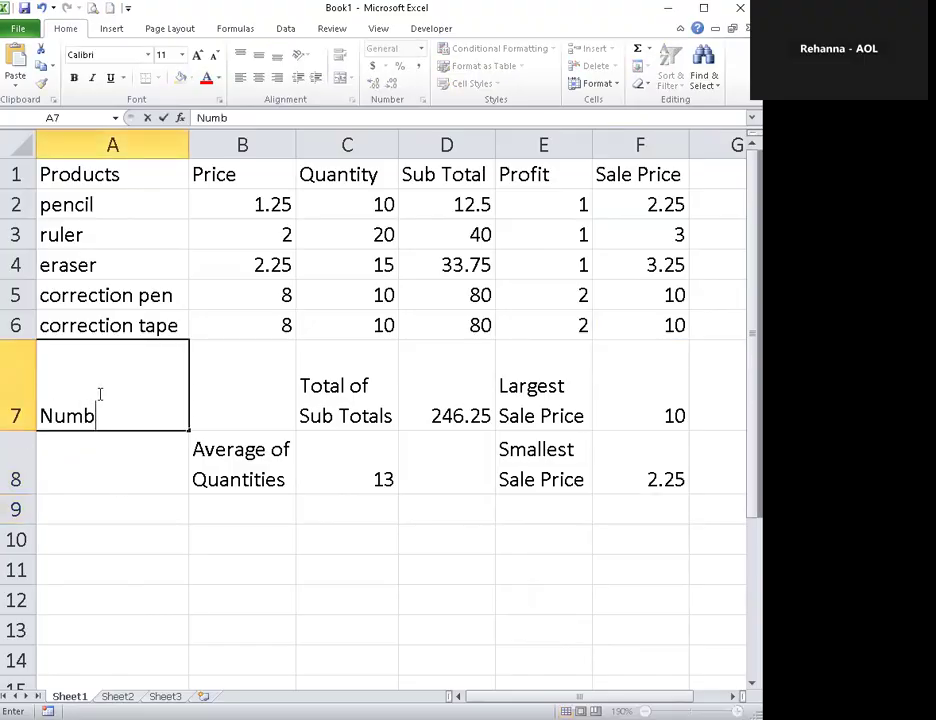
type("er of Products")
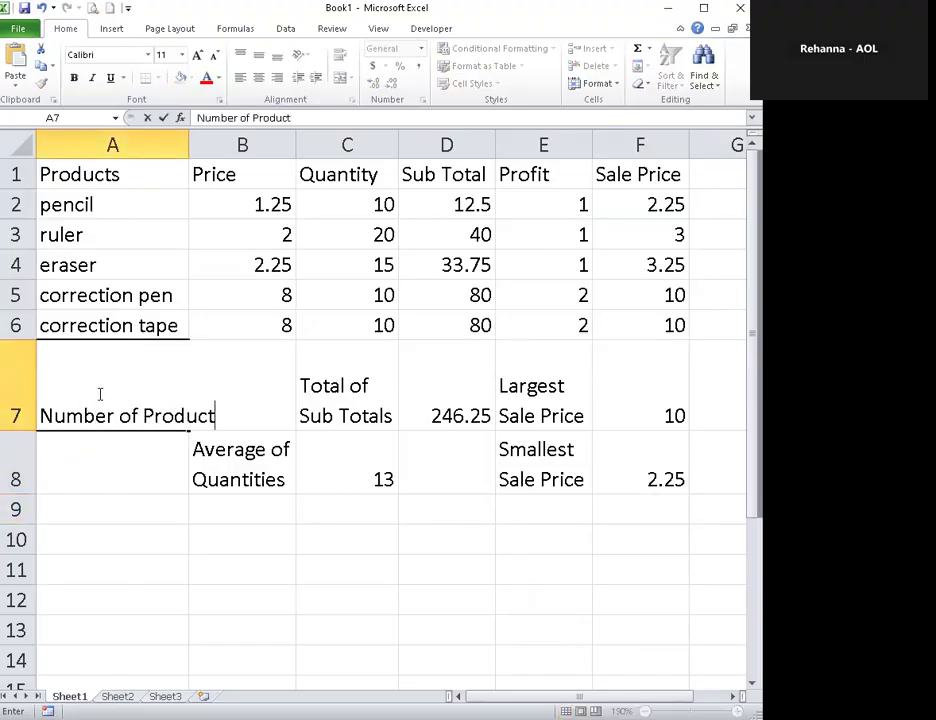
key("Return")
left_click(73, 378)
left_click(340, 56)
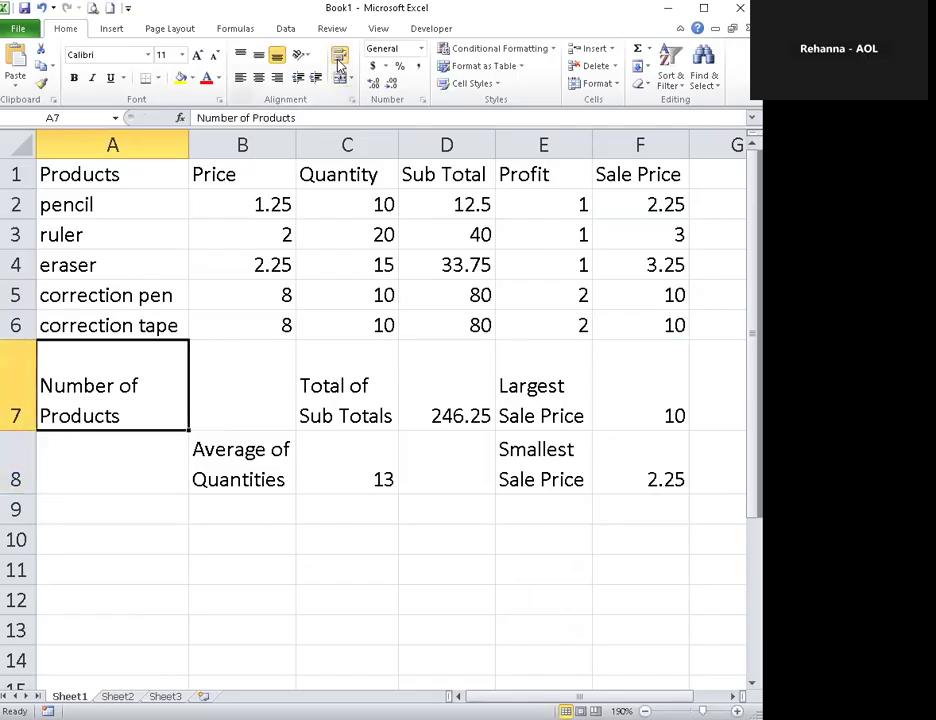
- Enter the formula =COUNT(A2:A6) in A8 to count the products
left_click(103, 467)
type("=")
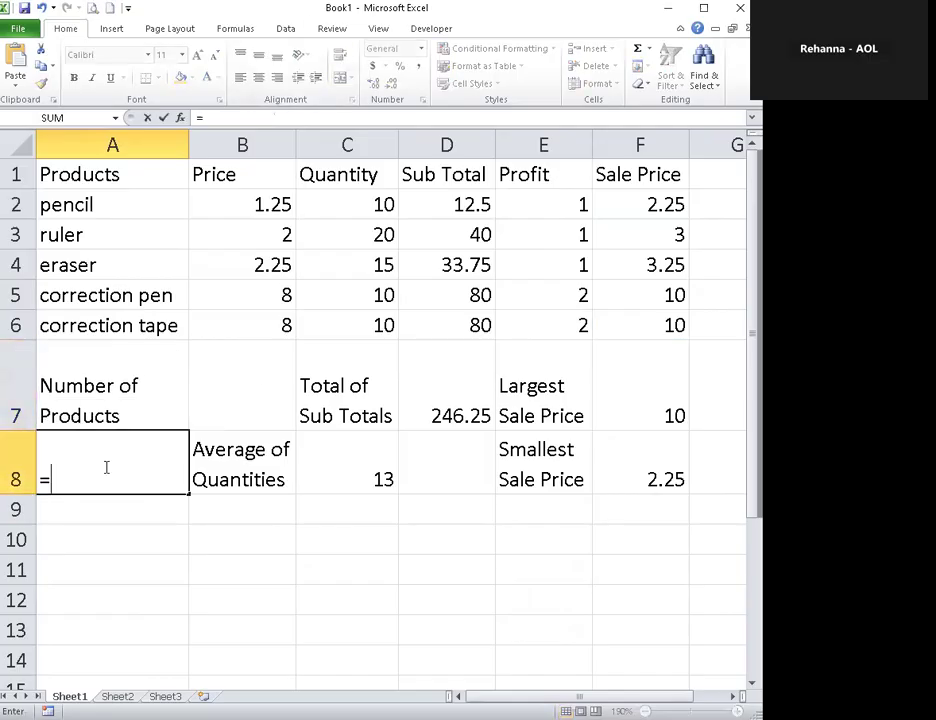
type("COUNT(")
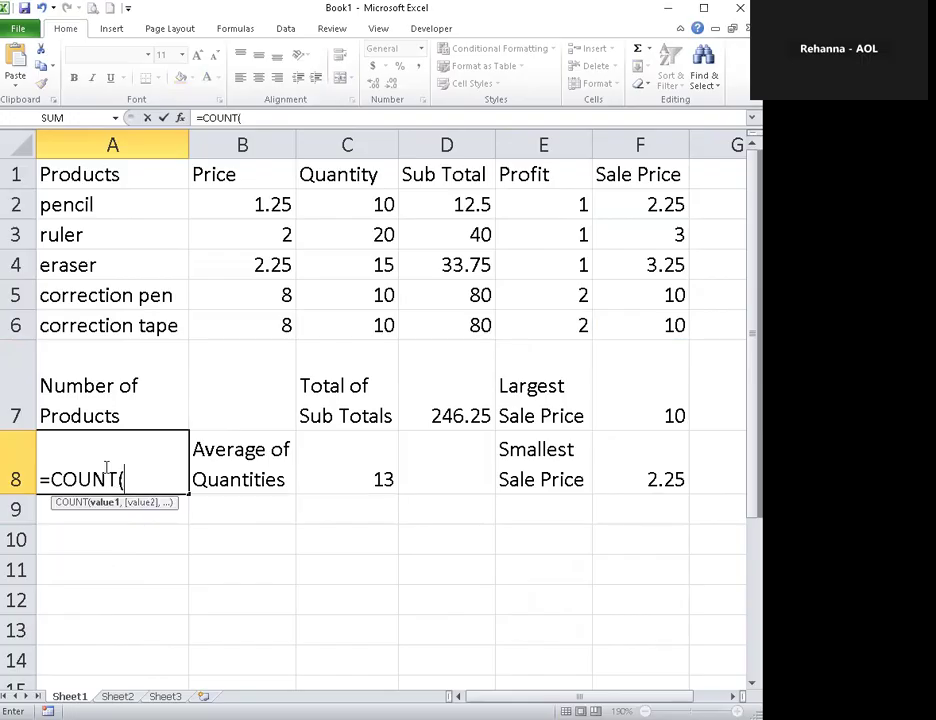
type("A2:")
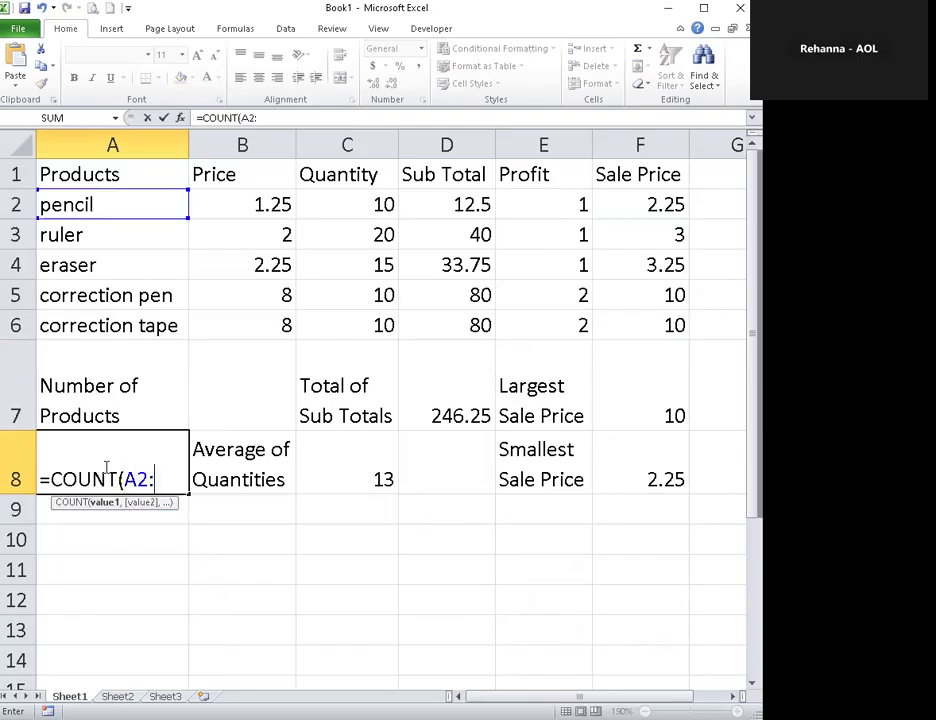
type("A6)")
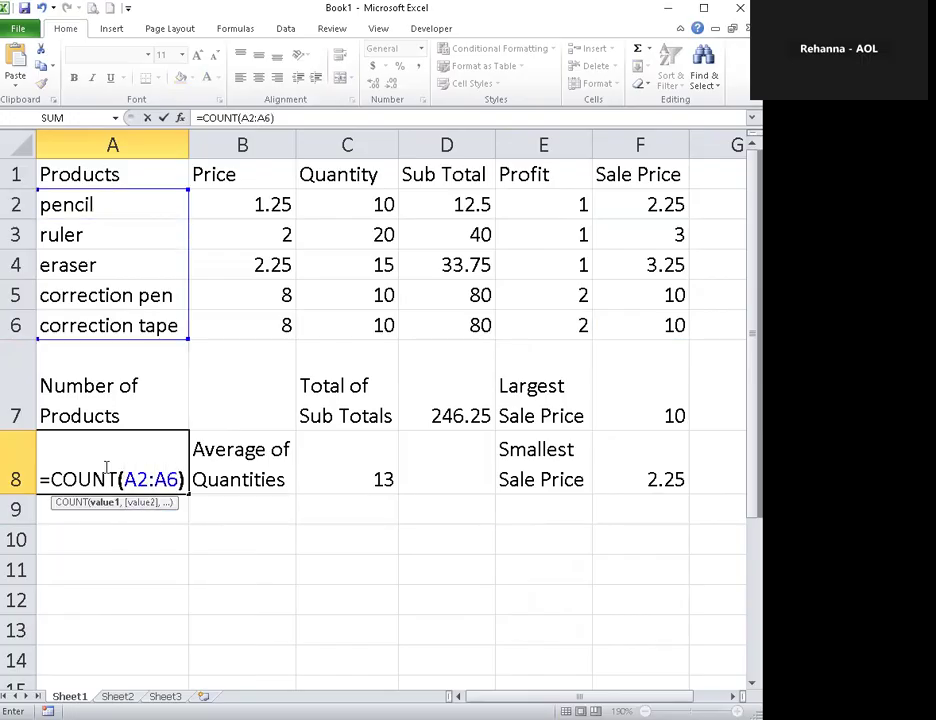
key("Return")
- Edit the formula in A8 to count the Price column instead, making it =COUNT(B2:B6)
left_click(163, 474)
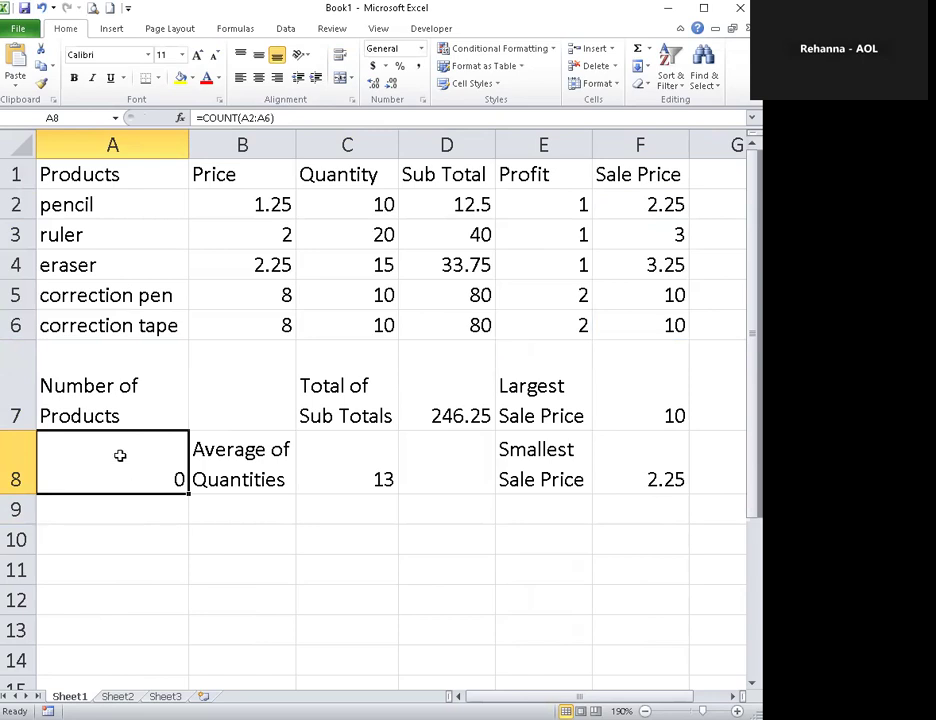
left_click(316, 118)
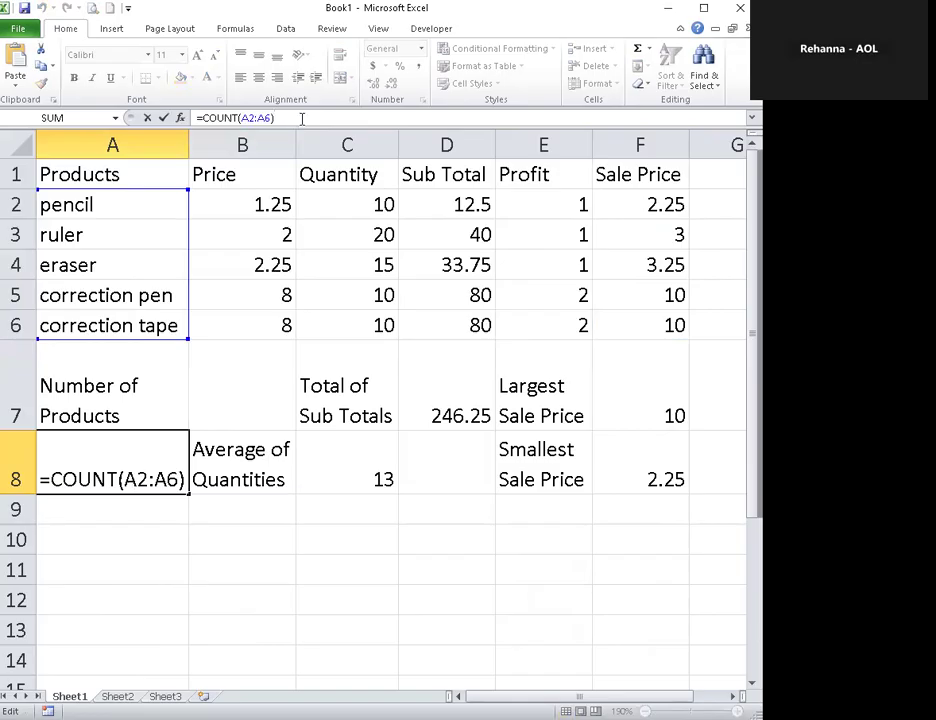
left_click(300, 540)
left_click(140, 467)
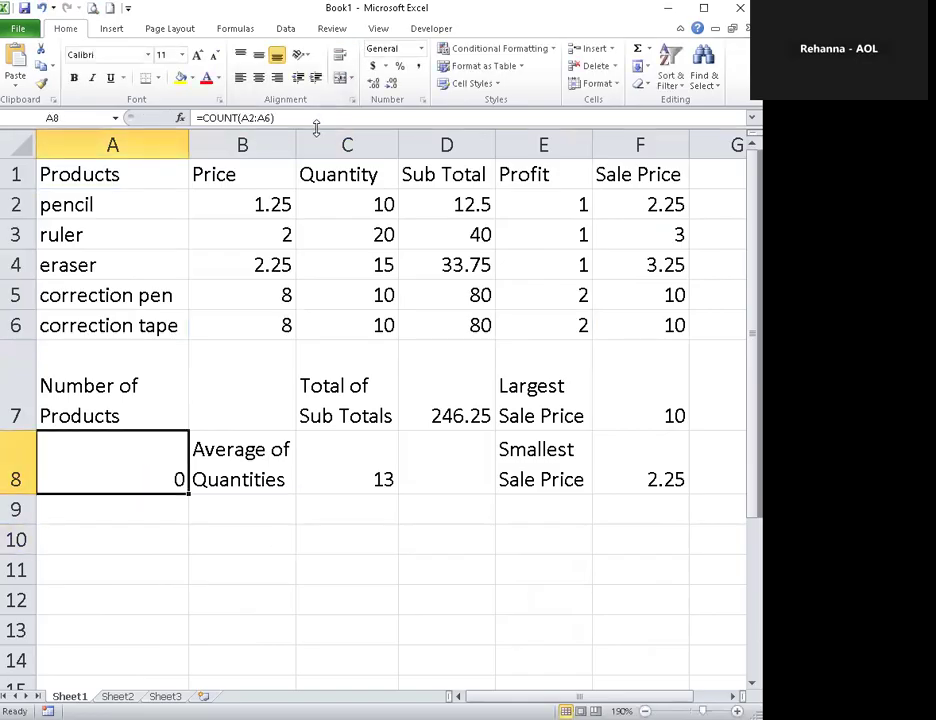
left_click(312, 118)
left_click(138, 479)
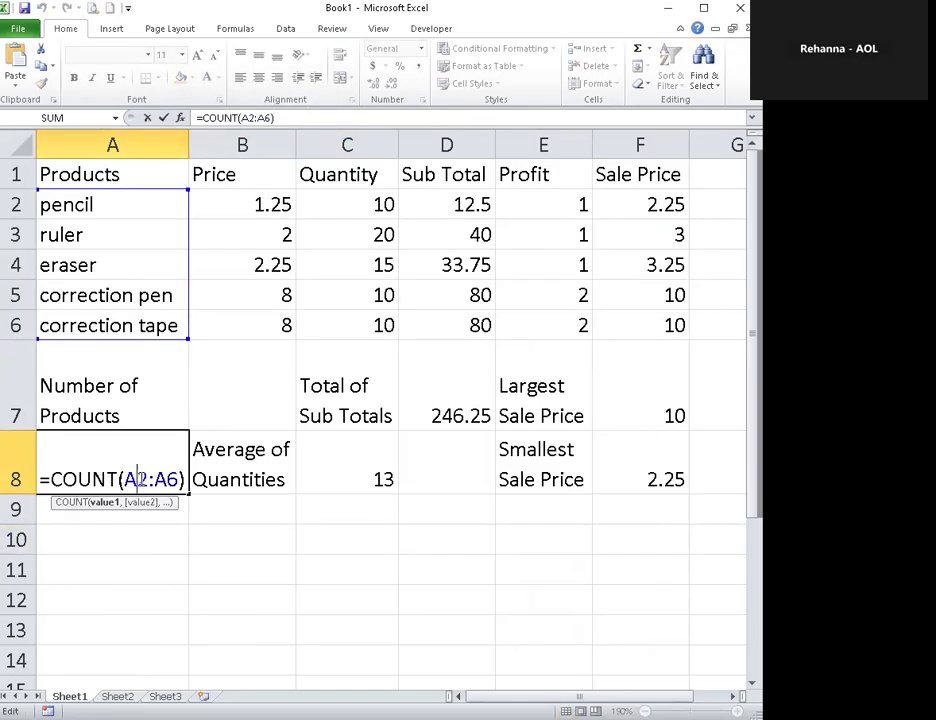
key("BackSpace")
type("B")
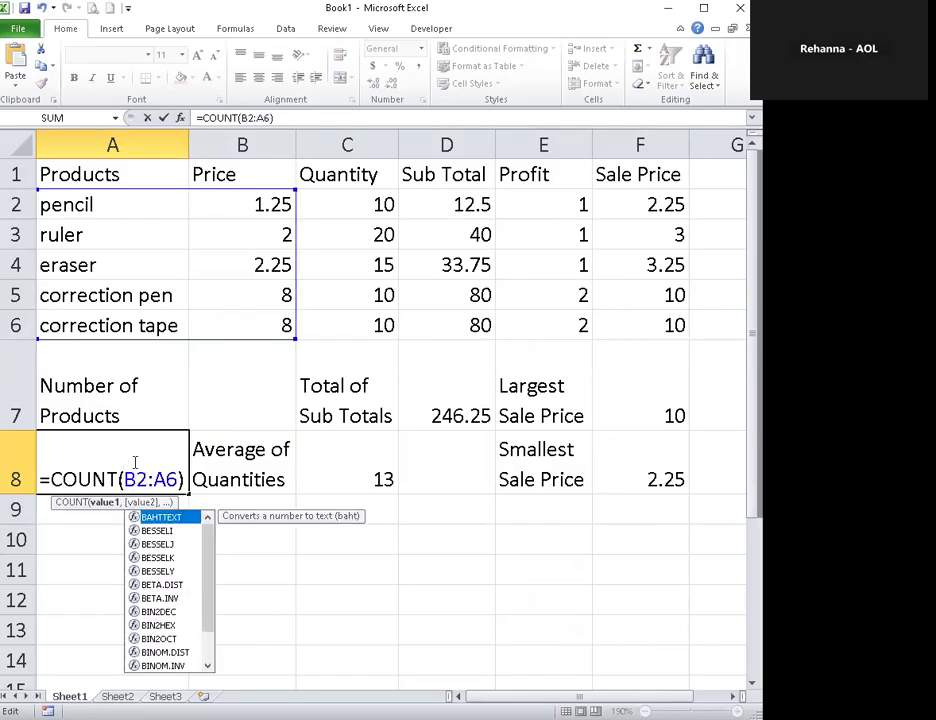
left_click(165, 479)
key("BackSpace")
type("B")
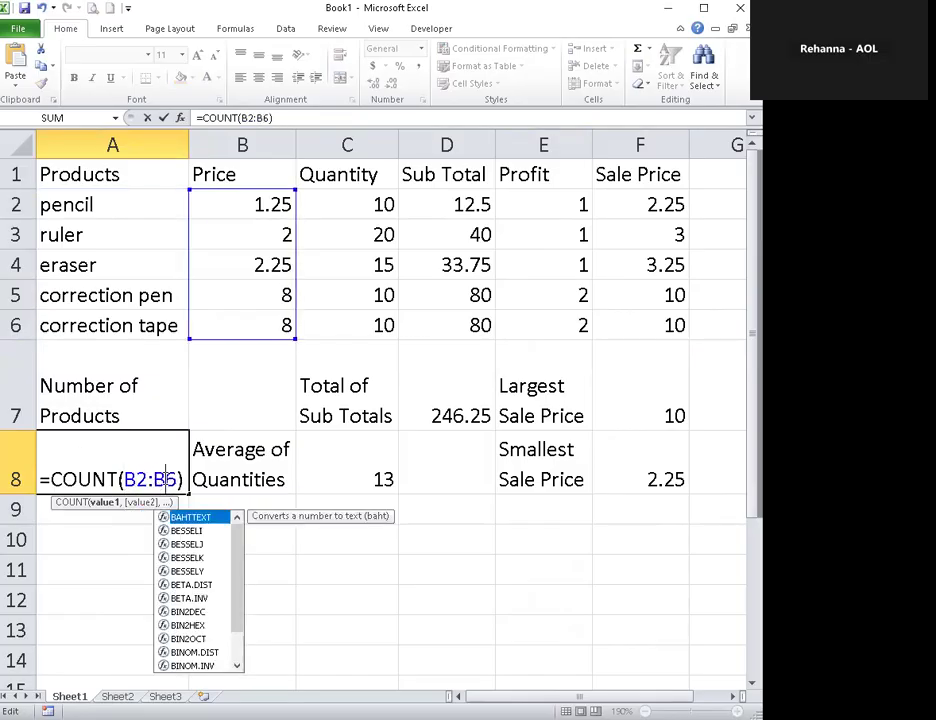
key("Return")
left_click(157, 466)
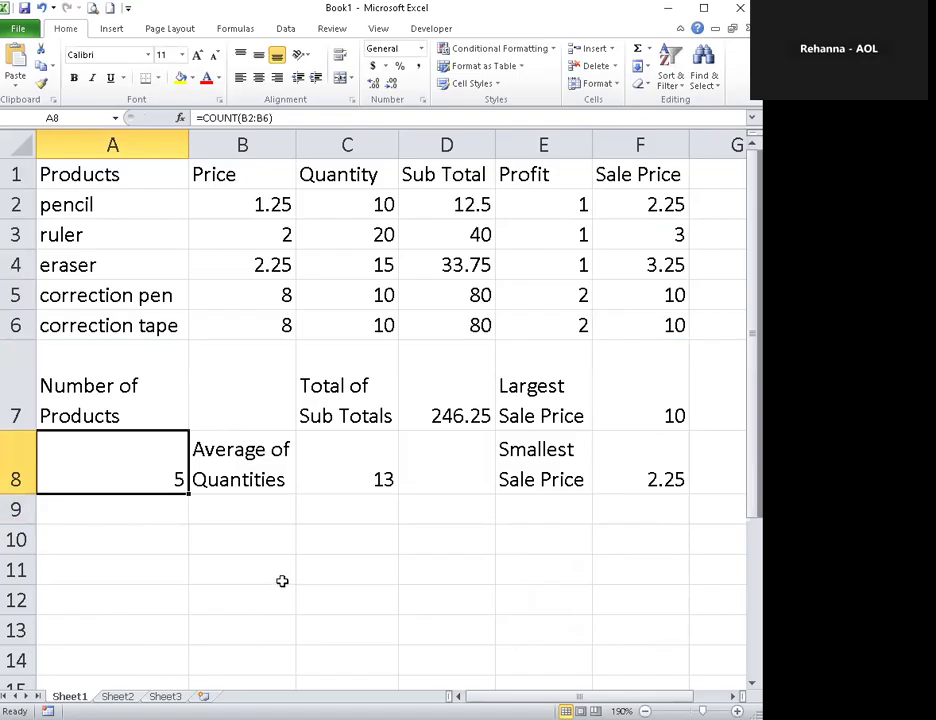
left_click(231, 548)
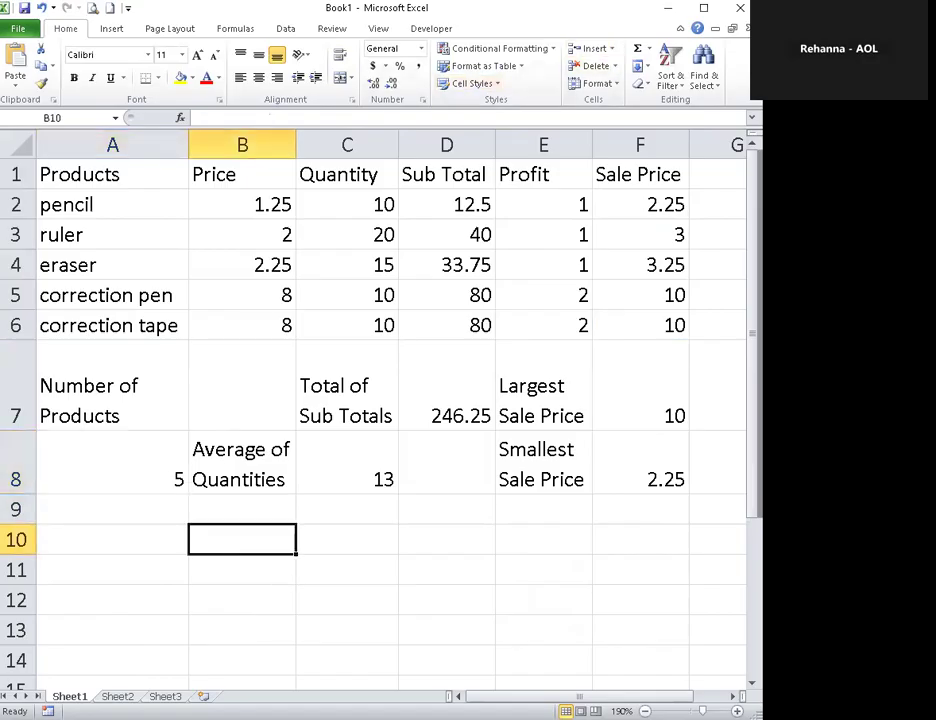